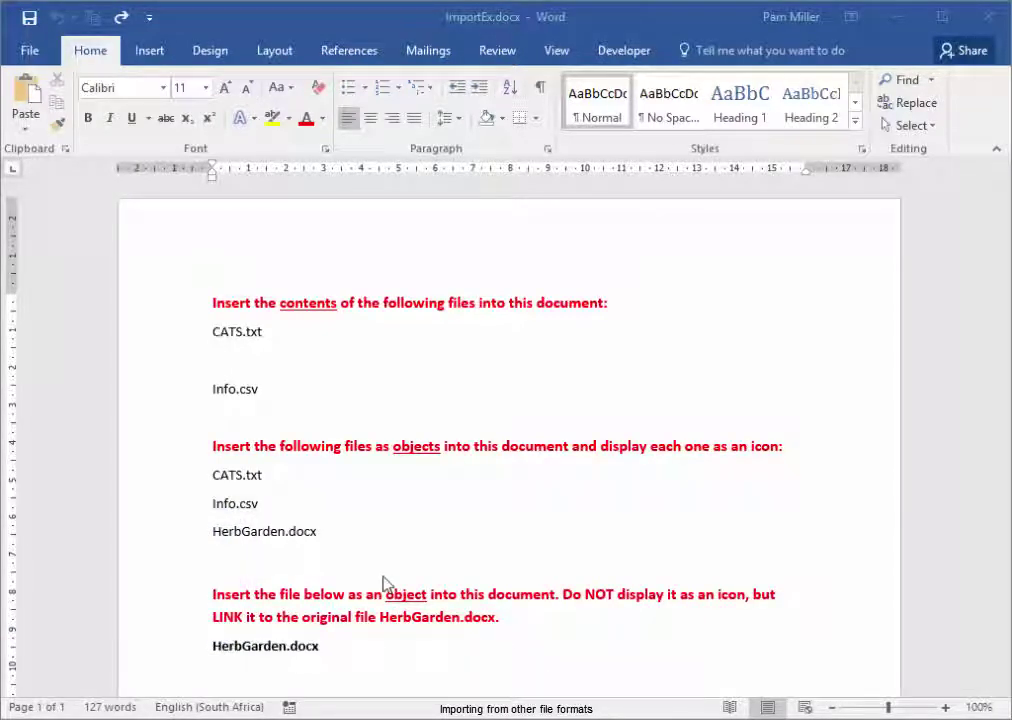
Insert the text of CATS.txt below the CATS.txt label.
click(217, 359)
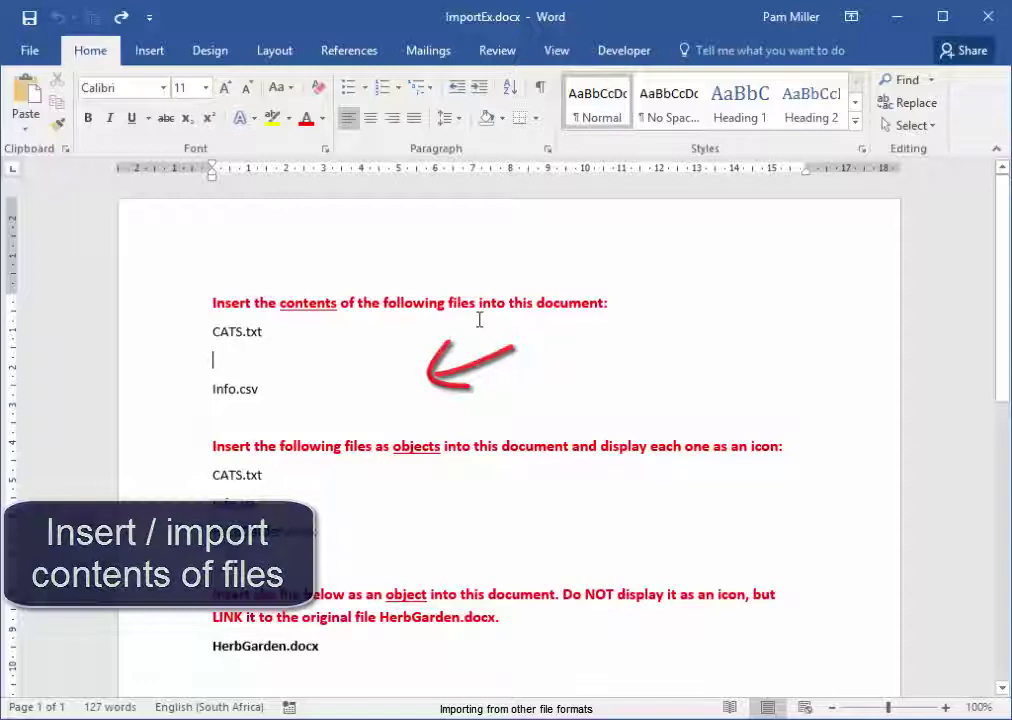
click(148, 54)
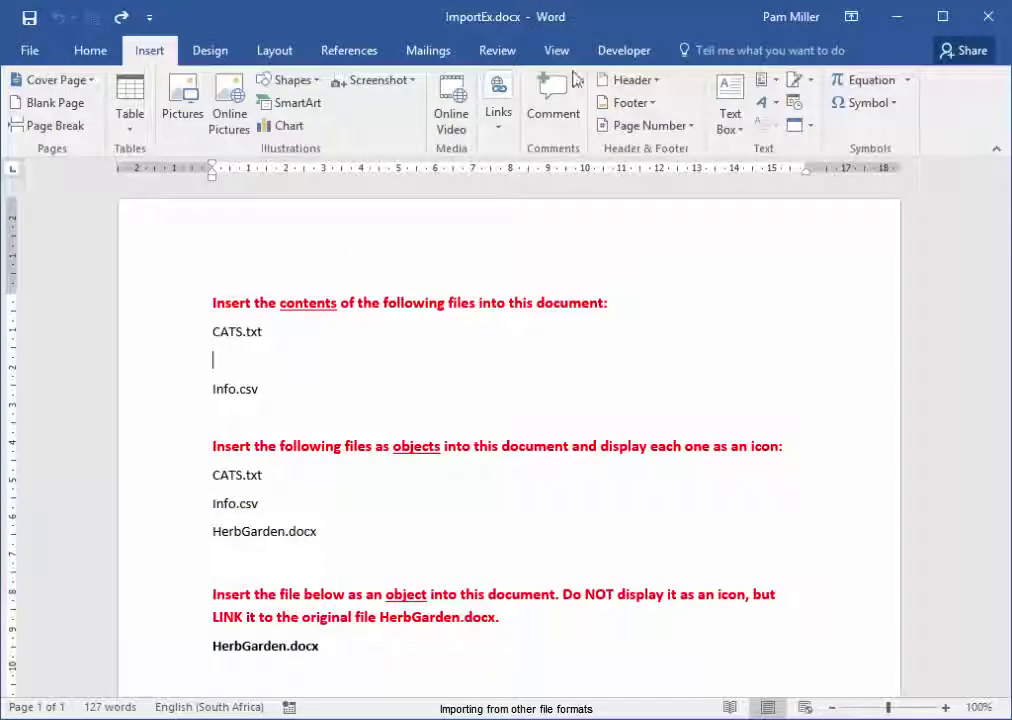
click(809, 128)
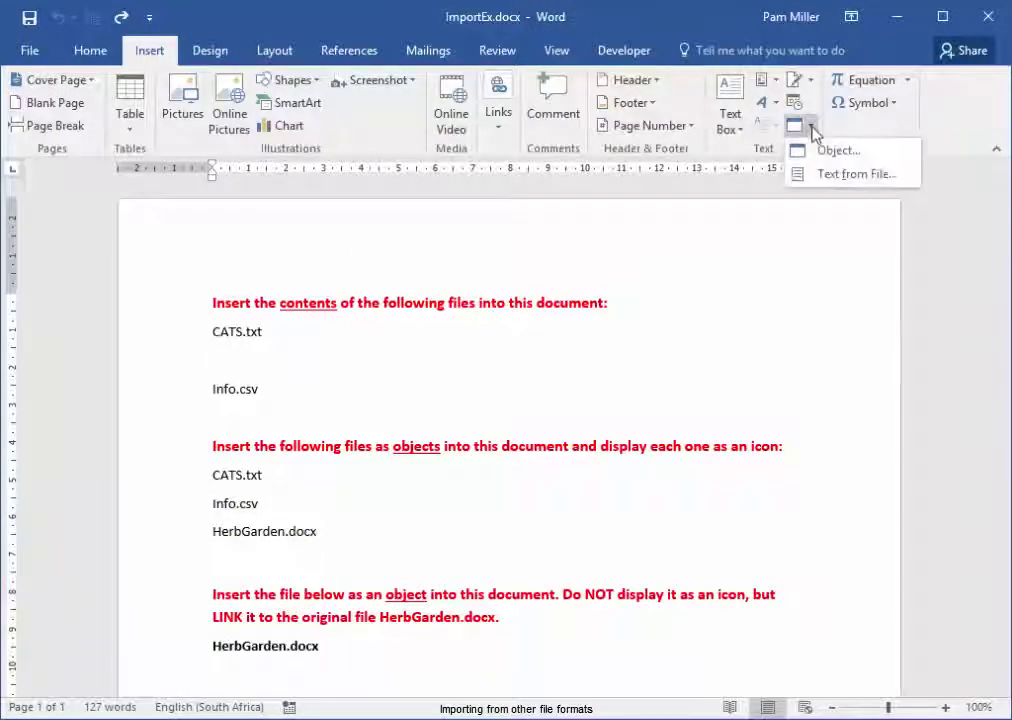
click(826, 178)
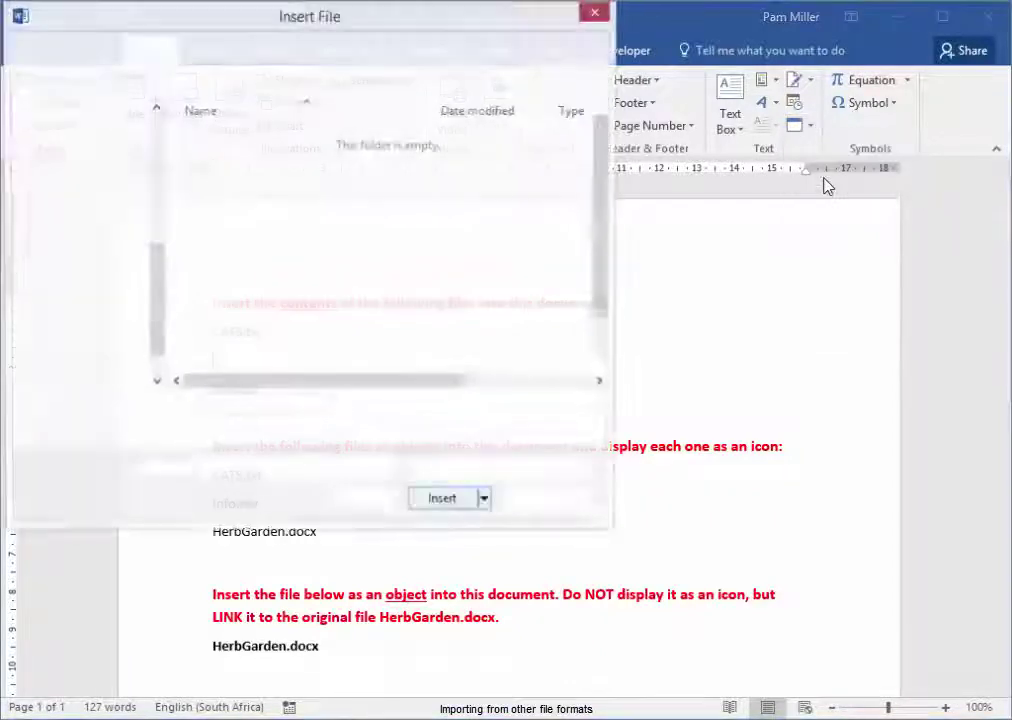
click(286, 201)
click(459, 510)
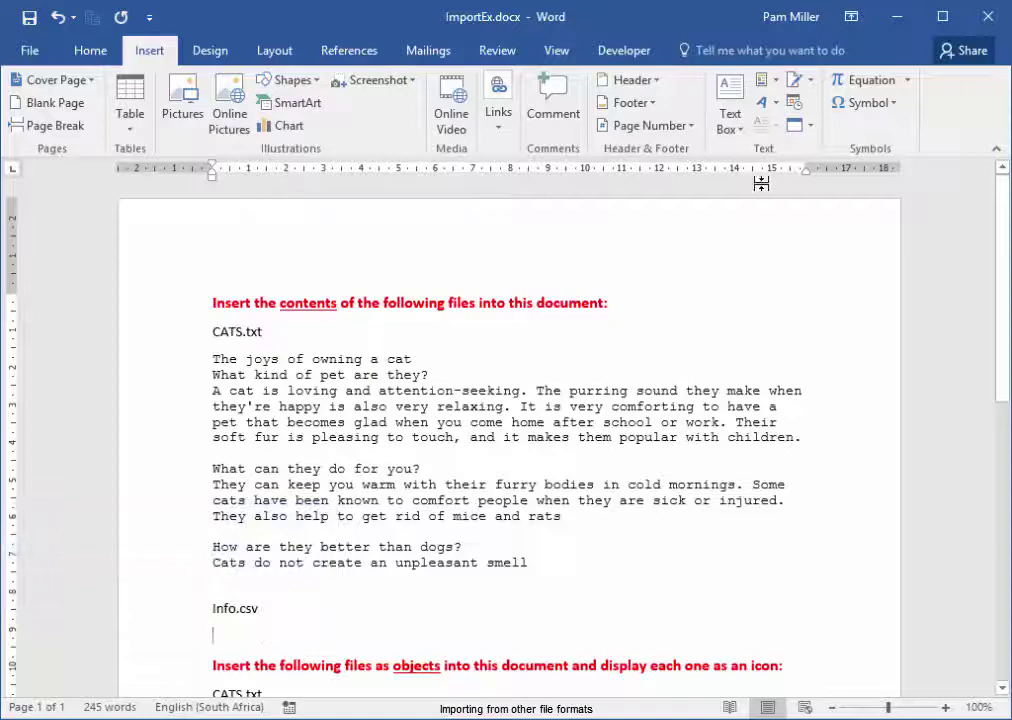
Insert the comma-separated records of Info.csv as text below its label.
click(810, 125)
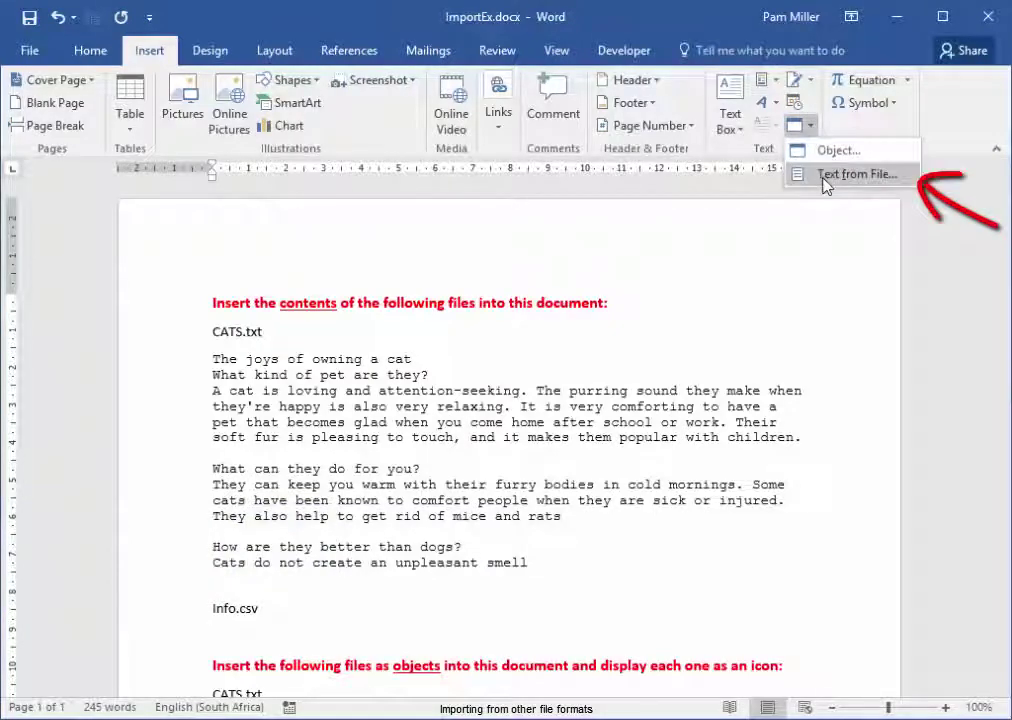
click(826, 176)
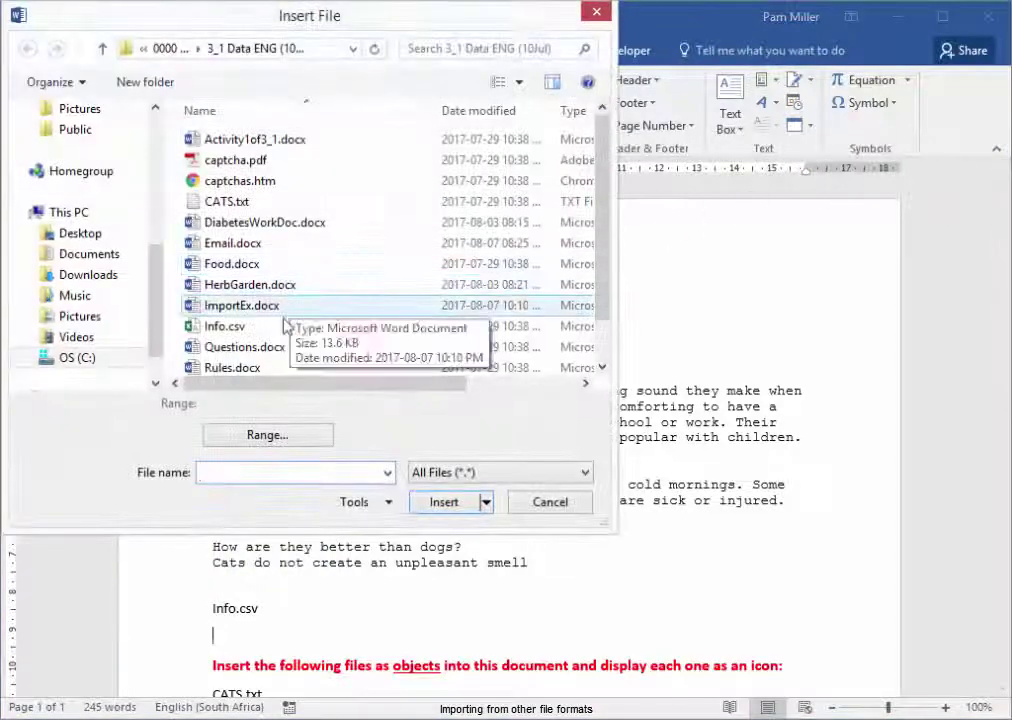
click(224, 326)
click(444, 502)
scroll(600, 500, down, 5)
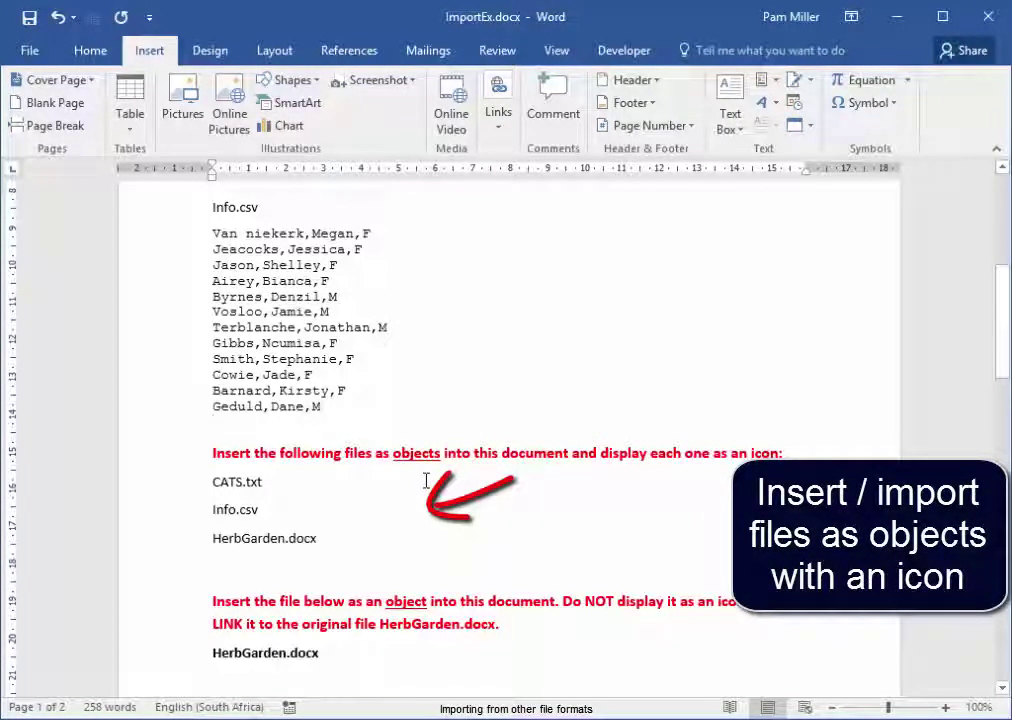
Embed CATS.txt as an icon on a new line under its label, then add a blank line below Info.csv.
click(388, 487)
key(Return)
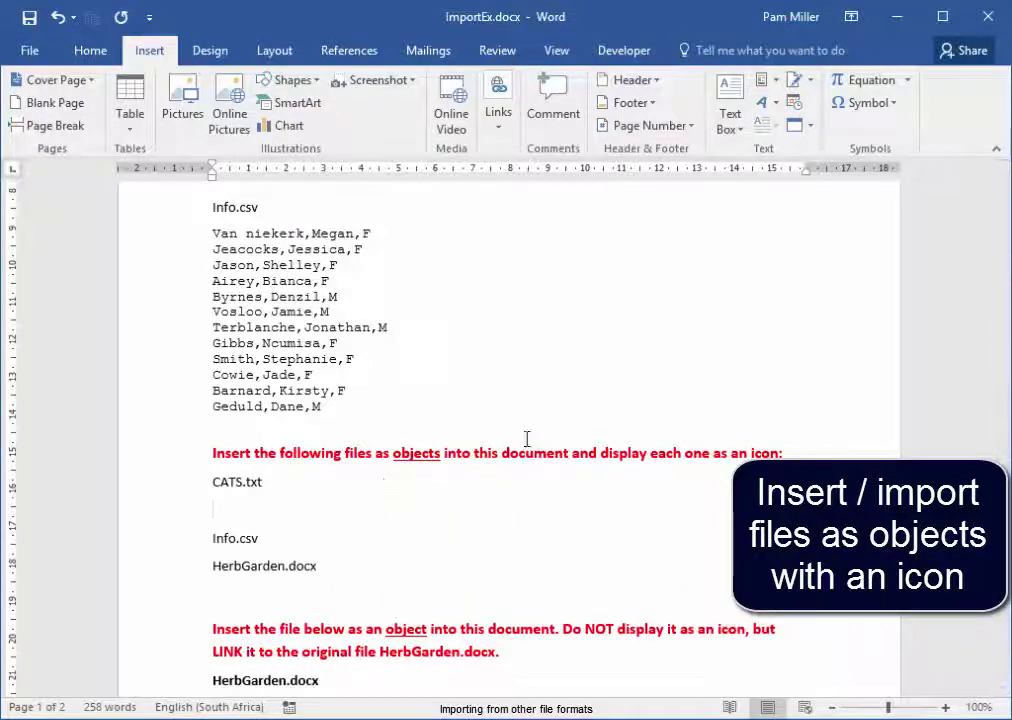
click(812, 133)
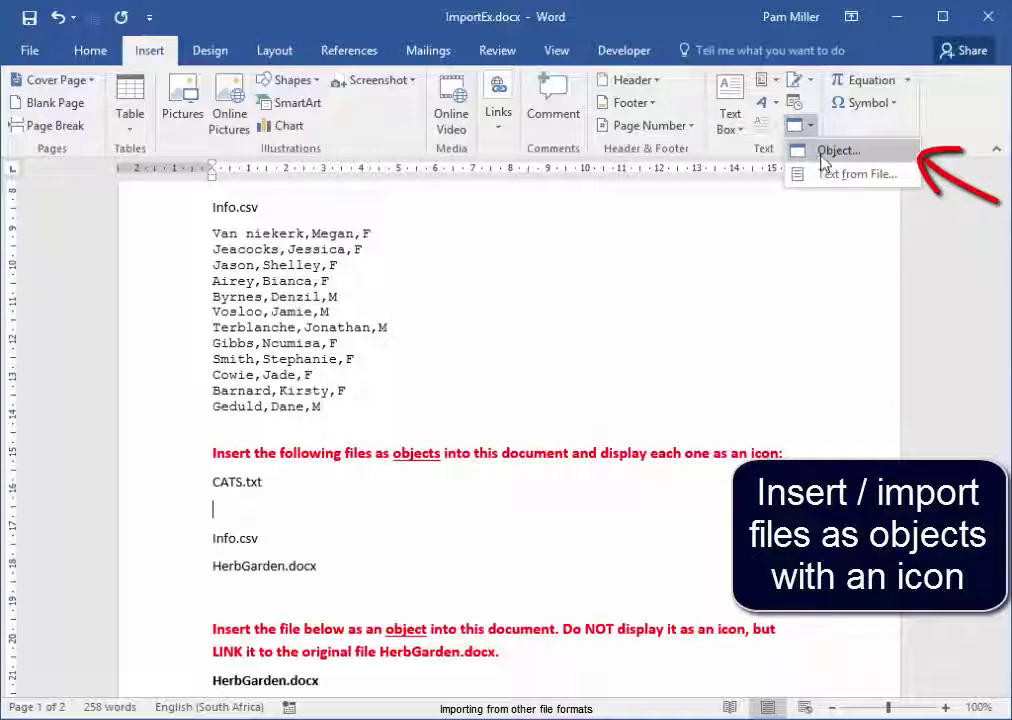
click(818, 156)
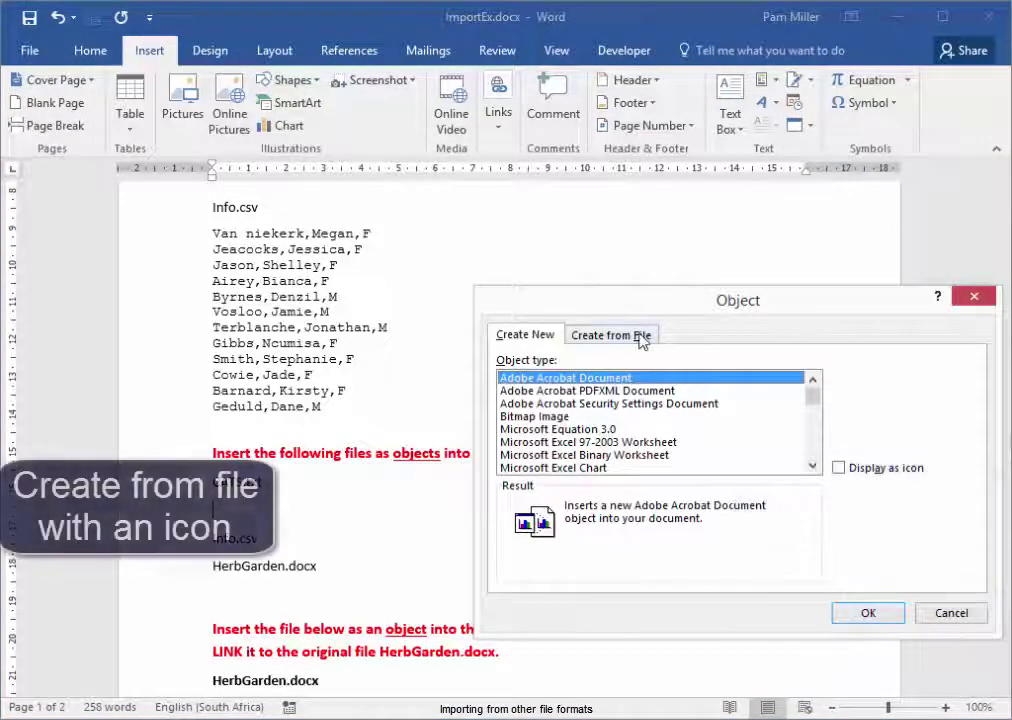
click(638, 338)
click(860, 383)
click(583, 416)
click(802, 655)
click(839, 467)
click(868, 614)
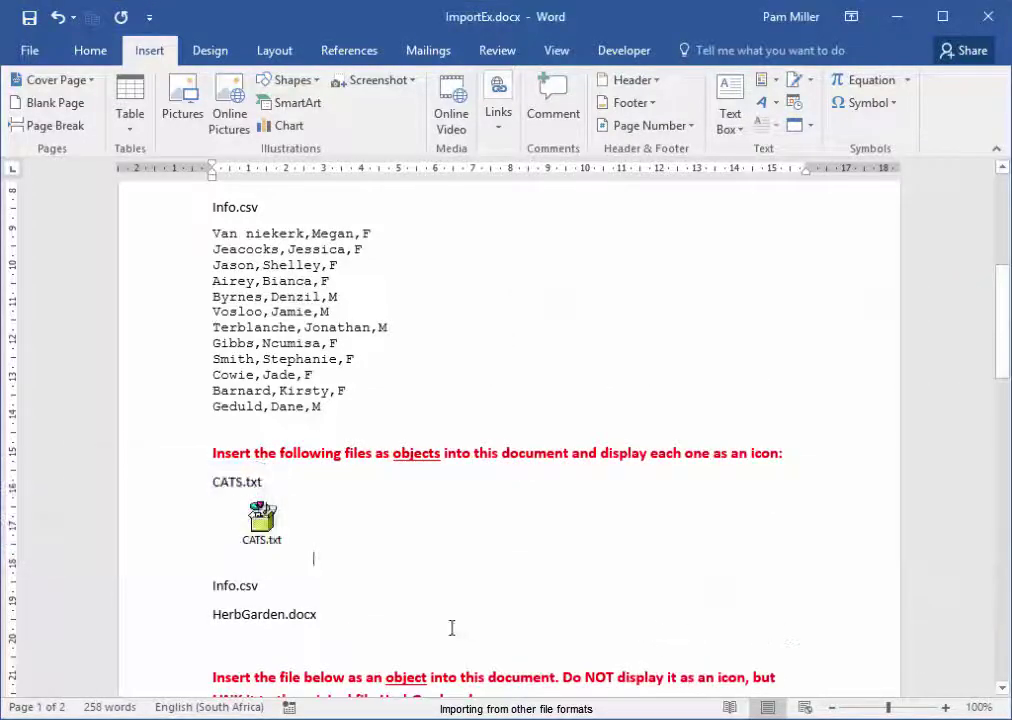
click(379, 582)
key(Return)
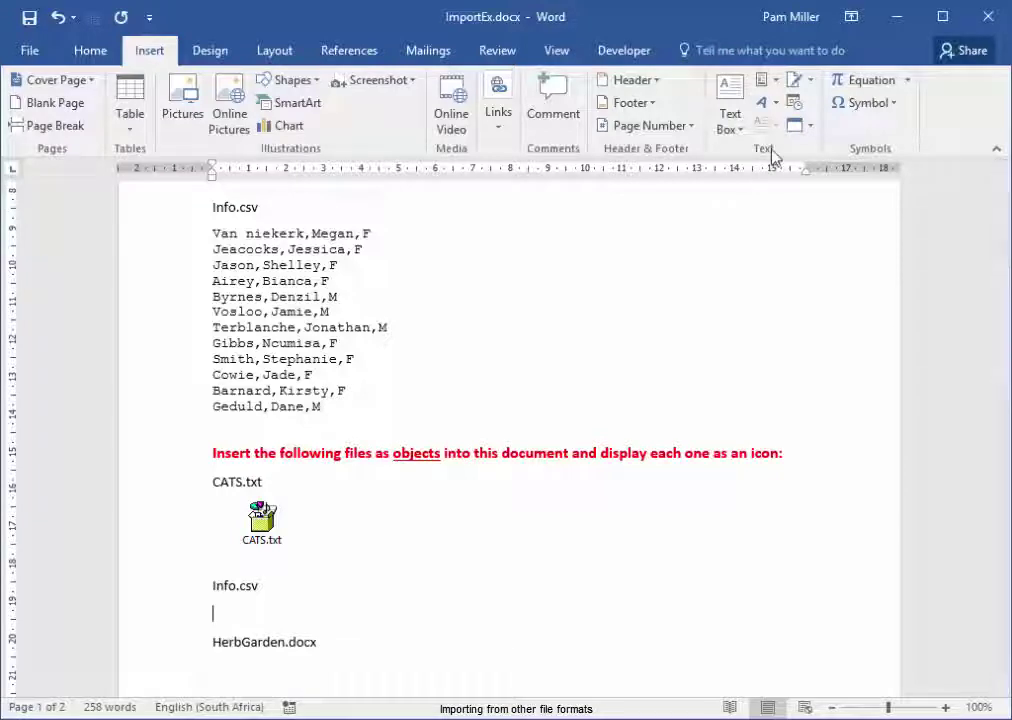
Embed Info.csv from file, displayed as an icon, under the Info.csv label.
click(811, 126)
click(818, 151)
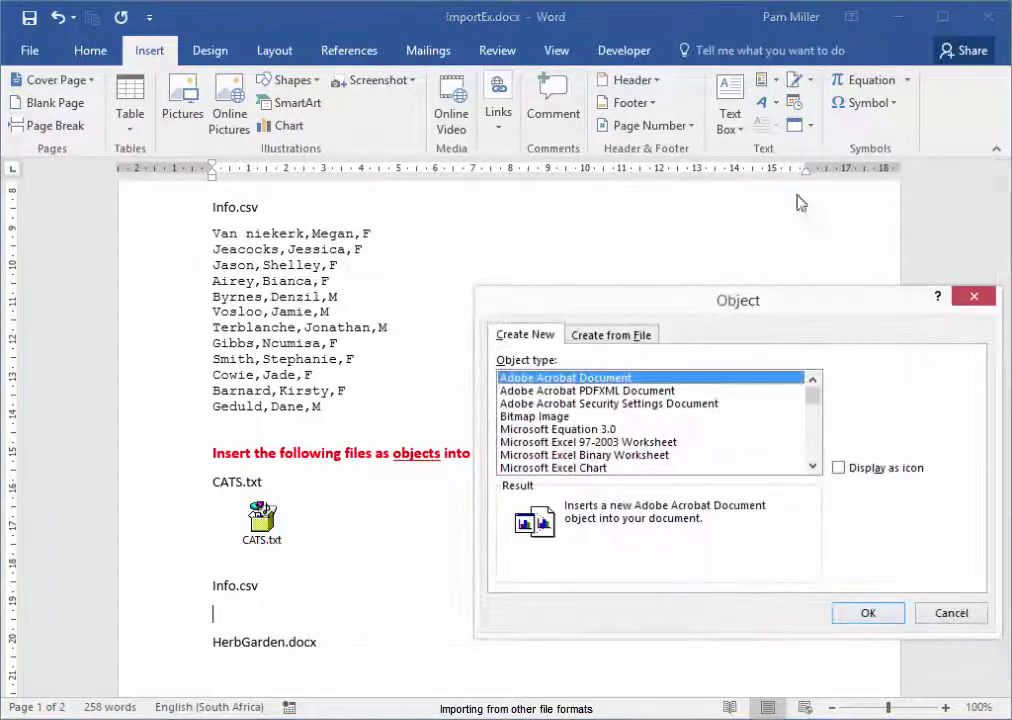
click(640, 336)
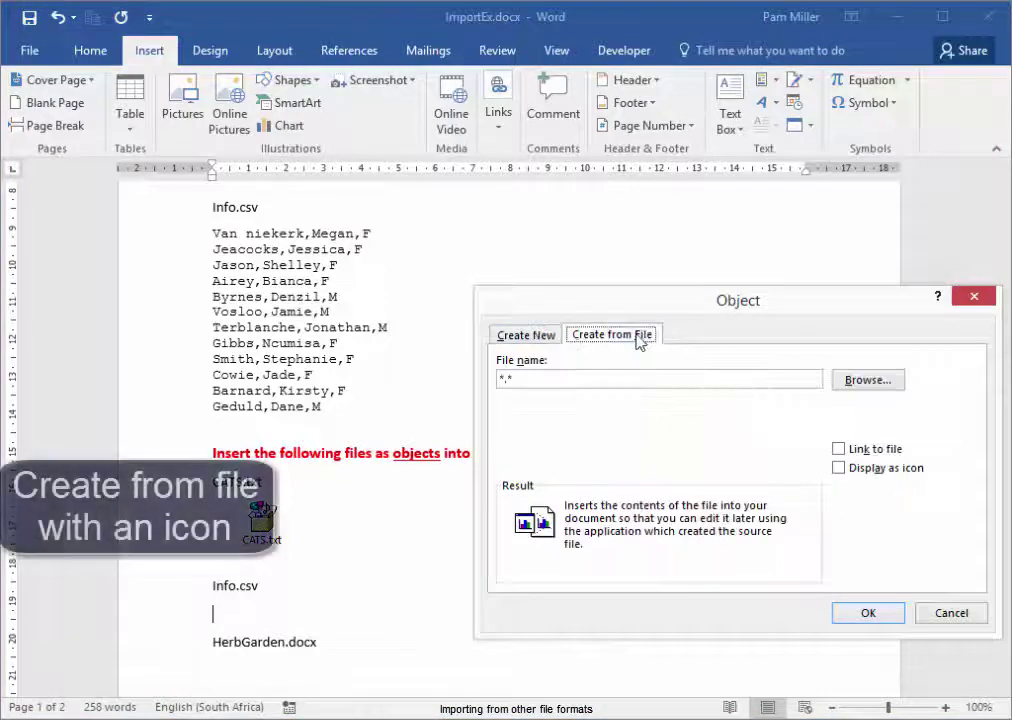
click(852, 380)
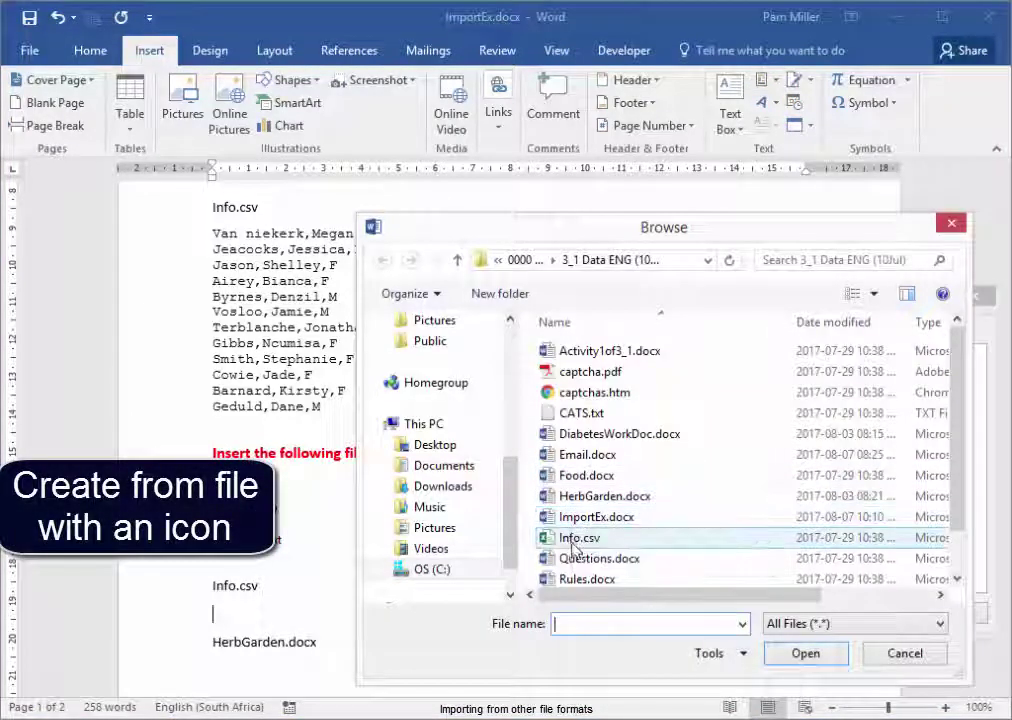
click(578, 538)
click(799, 656)
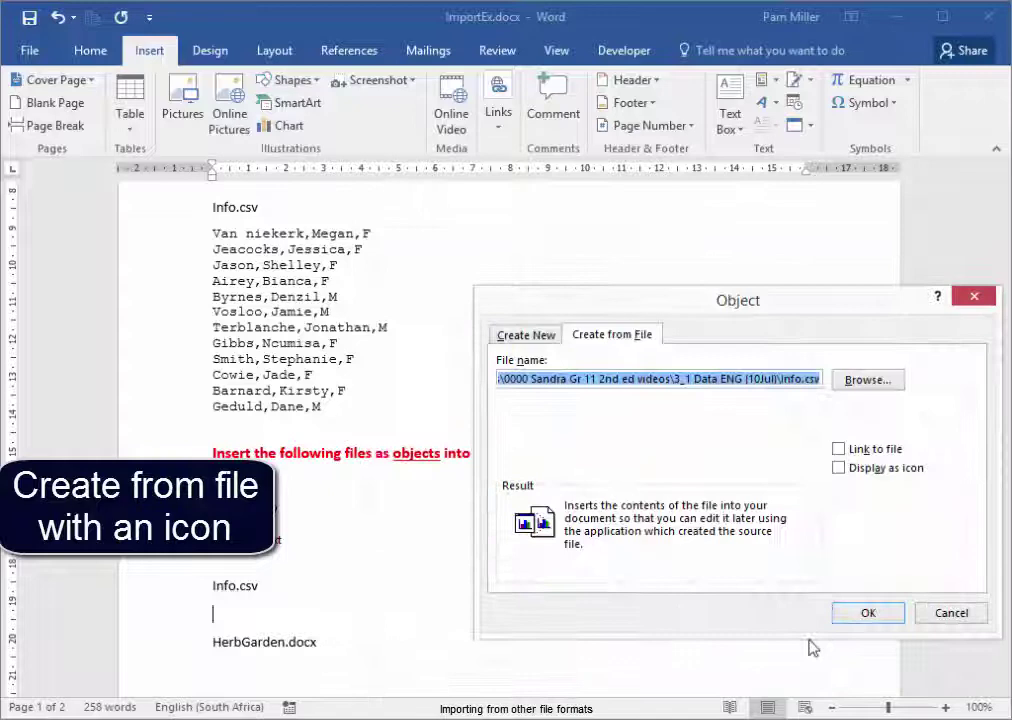
click(840, 469)
click(869, 615)
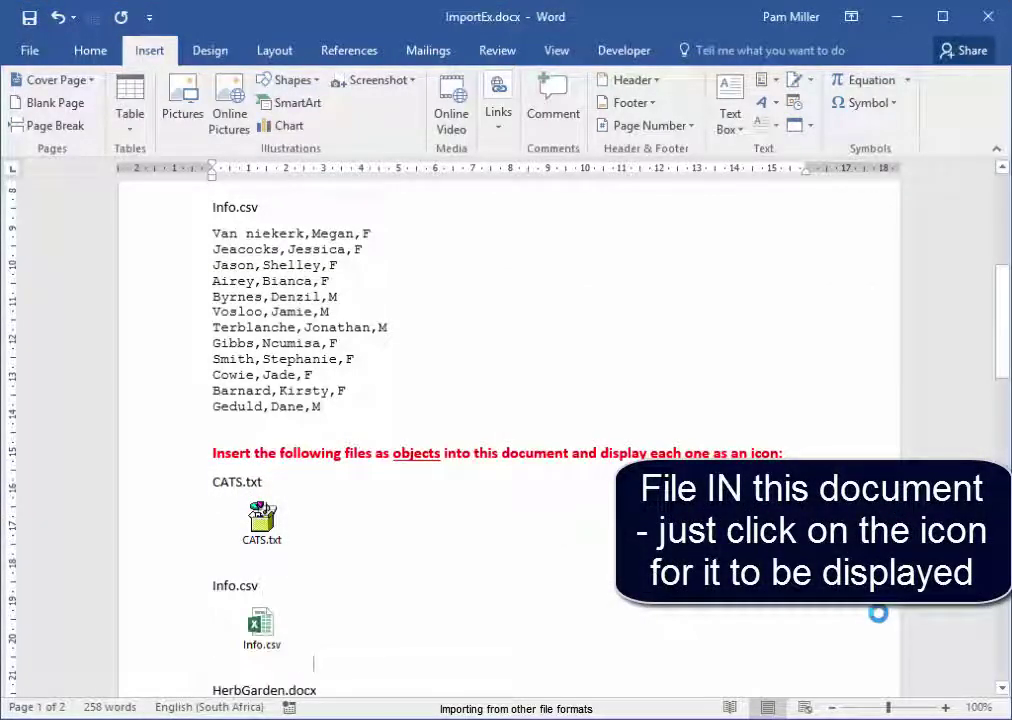
scroll(556, 643, down, 3)
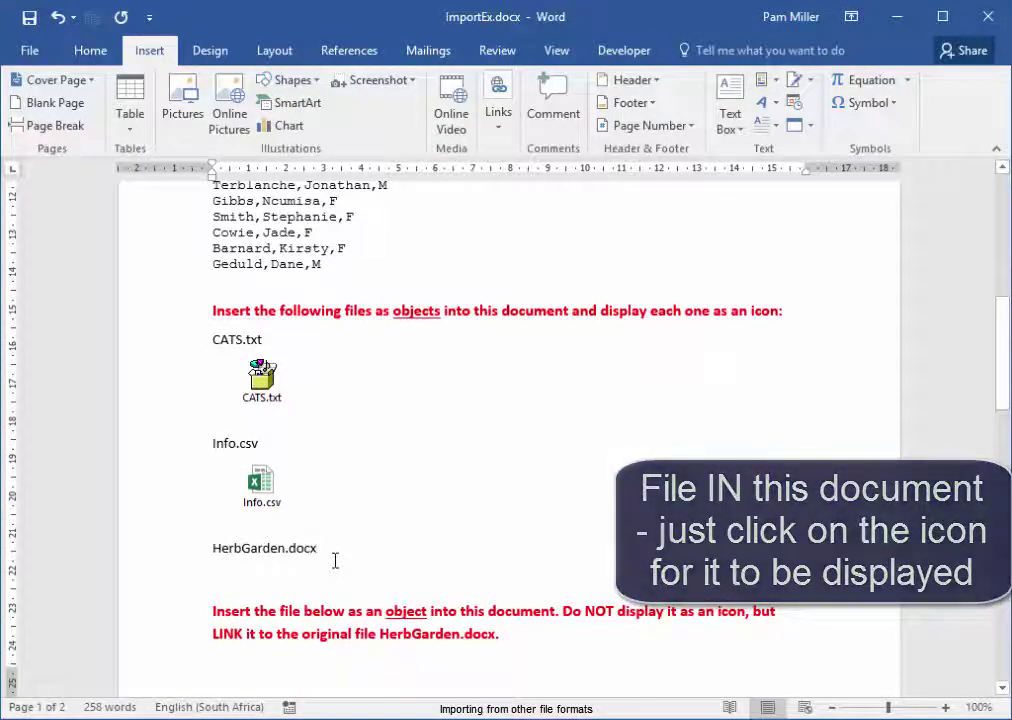
Embed HerbGarden.docx from file, displayed as a Word icon, under its label.
click(811, 128)
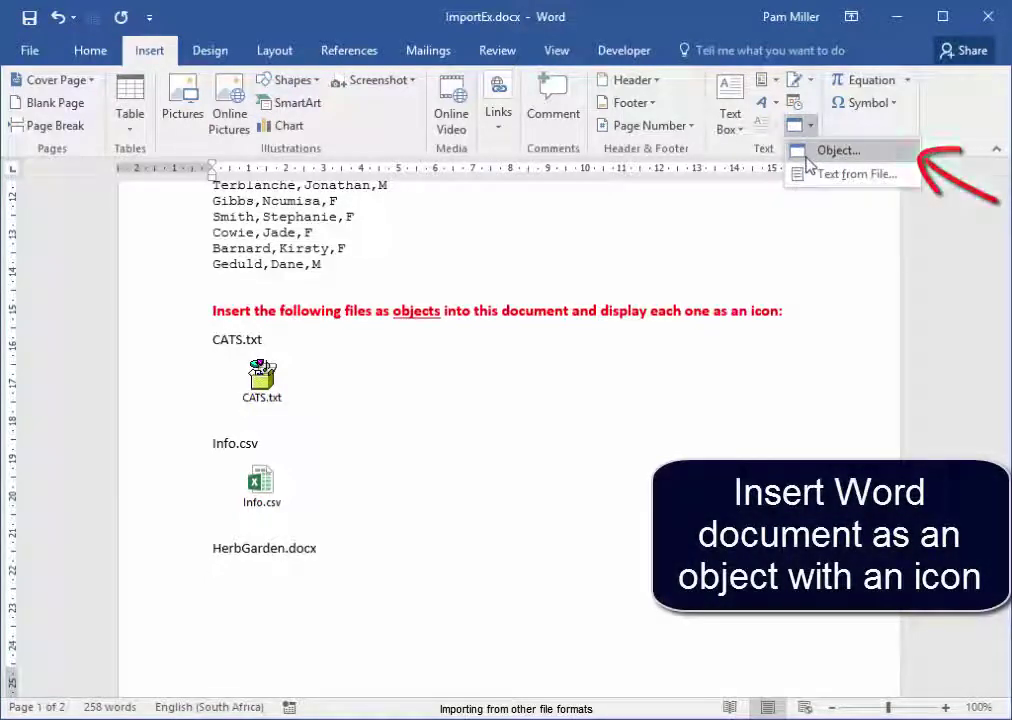
click(810, 152)
click(632, 340)
click(866, 380)
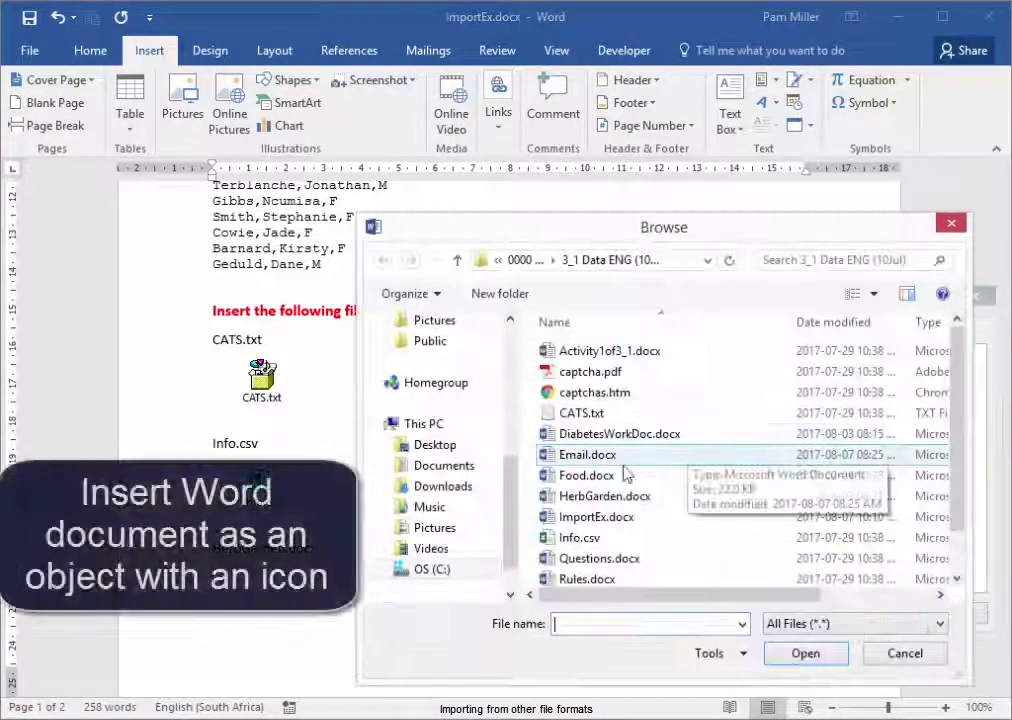
click(601, 497)
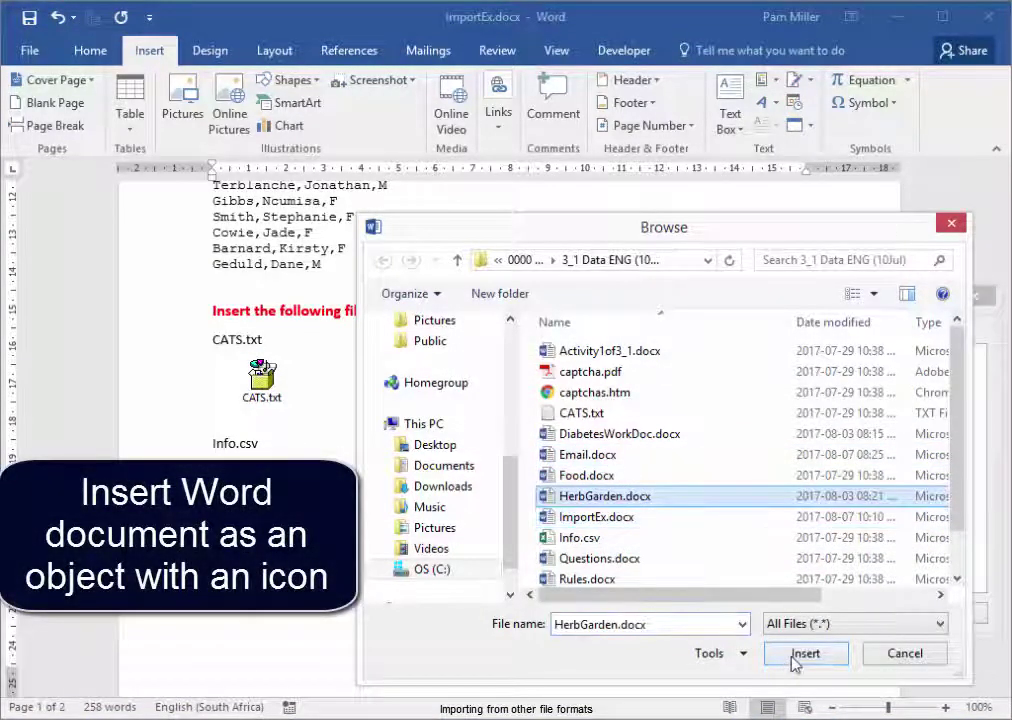
click(805, 653)
click(838, 467)
click(869, 613)
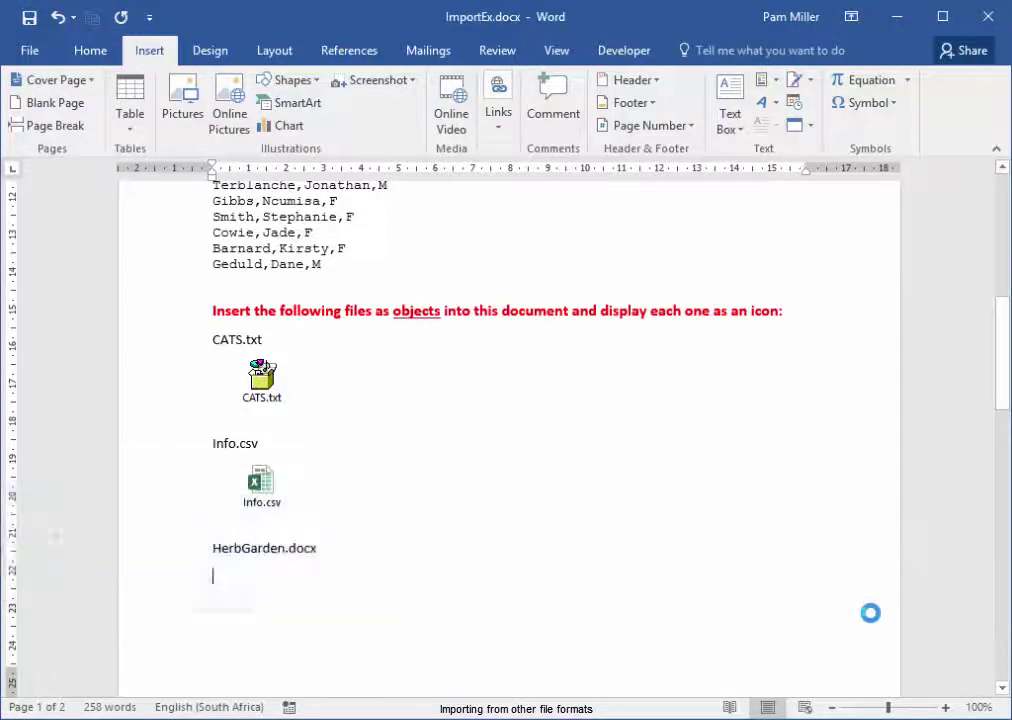
scroll(870, 613, down, 3)
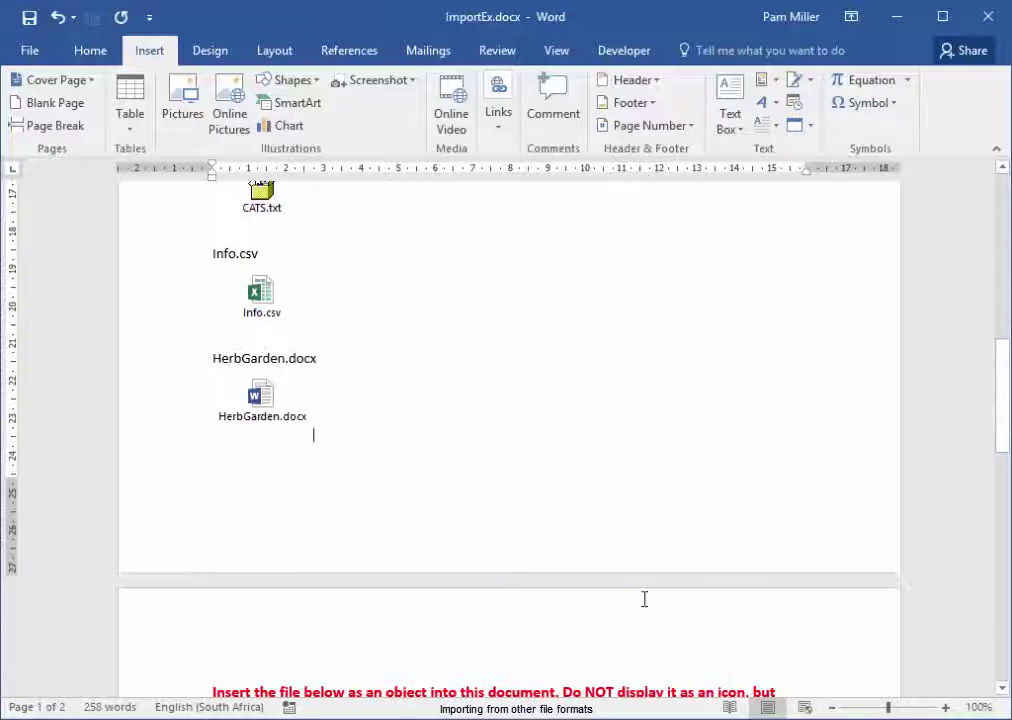
scroll(553, 524, up, 2)
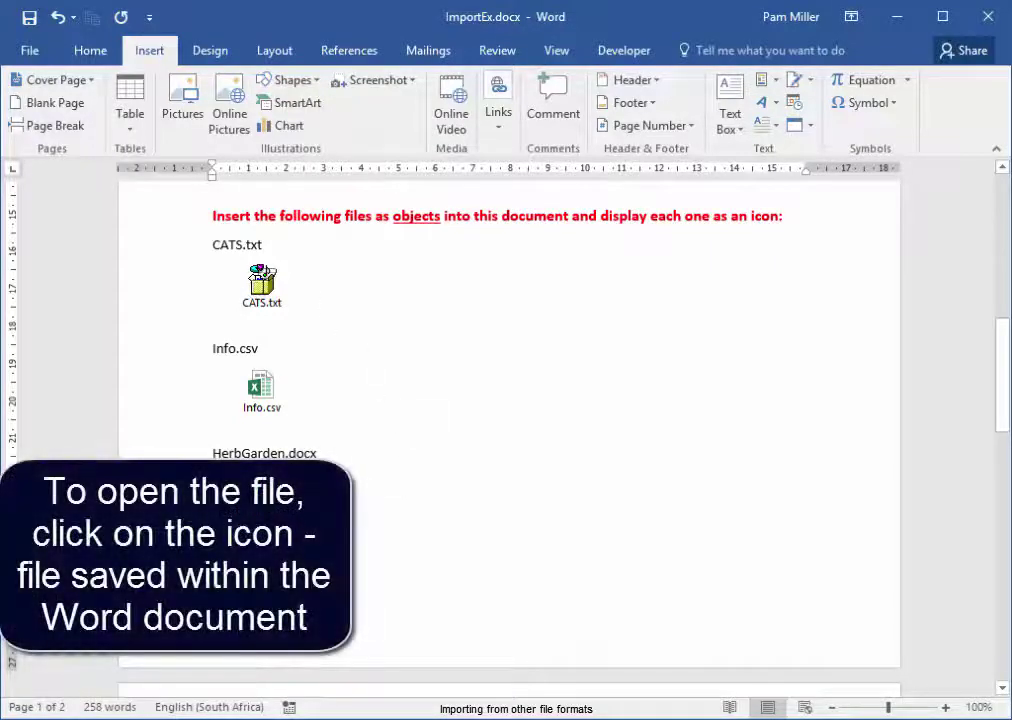
Open the embedded CATS.txt icon in its own window, then return to ImportEx.docx.
double_click(262, 280)
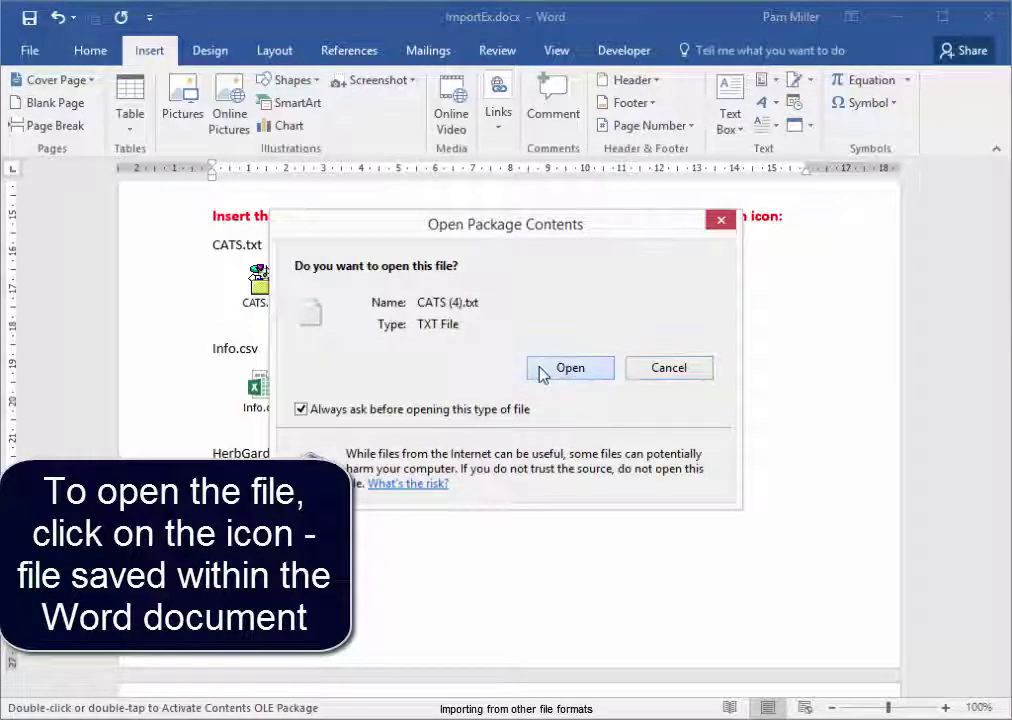
click(569, 368)
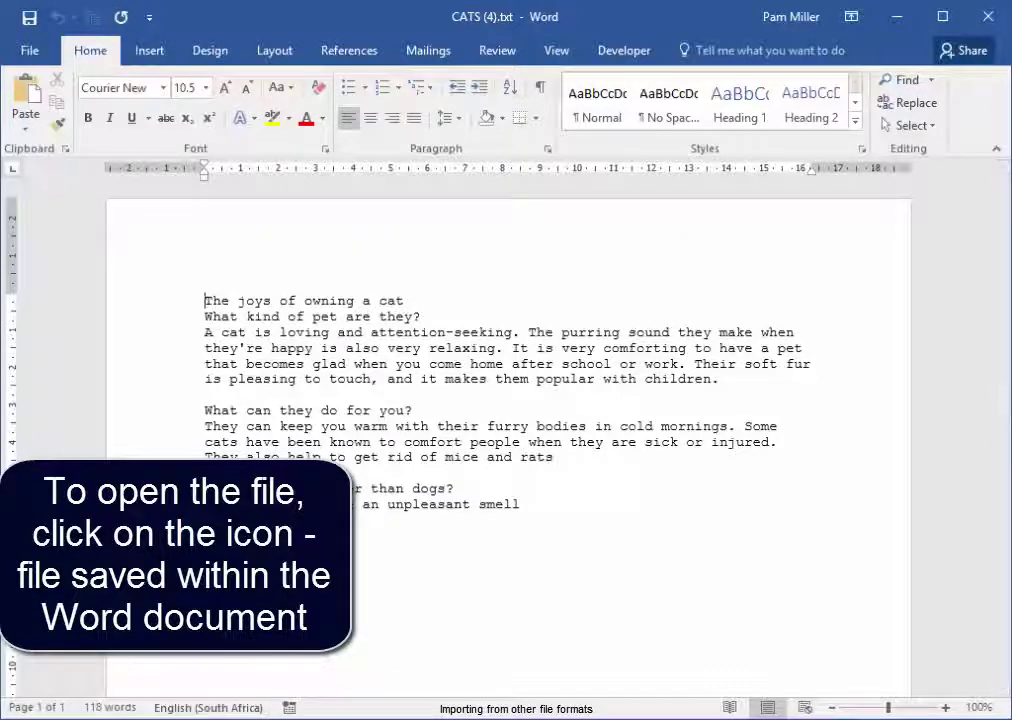
mouse_move(280, 697)
click(203, 679)
click(423, 426)
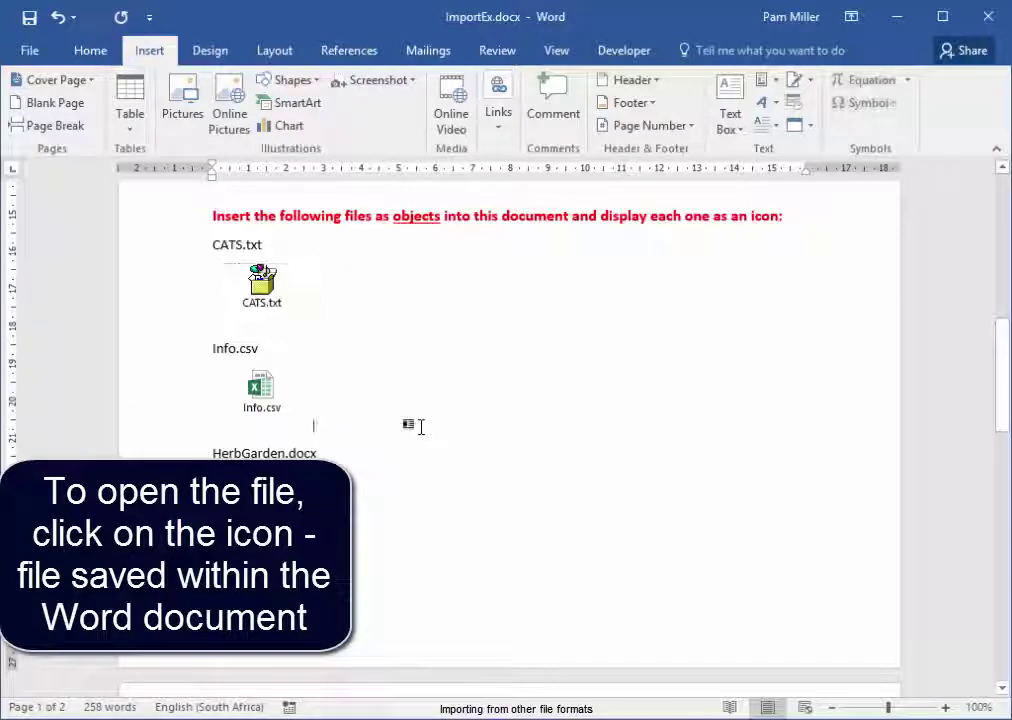
click(263, 397)
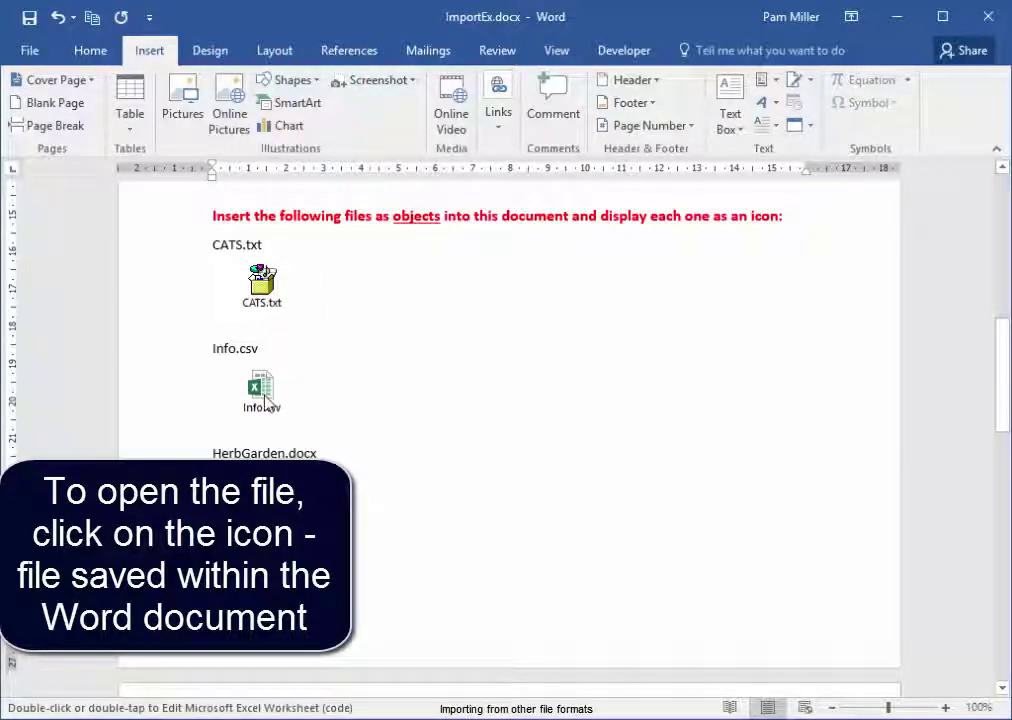
Preview and close the embedded Info.csv worksheet, then go to the line under page 2's HerbGarden.docx heading.
double_click(264, 402)
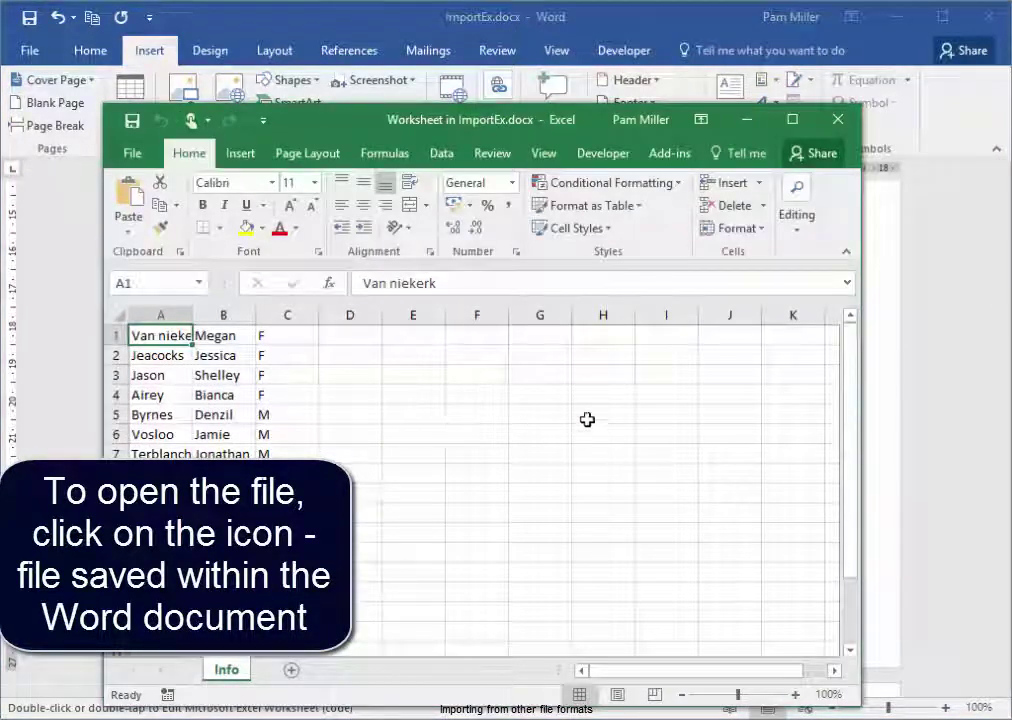
click(838, 120)
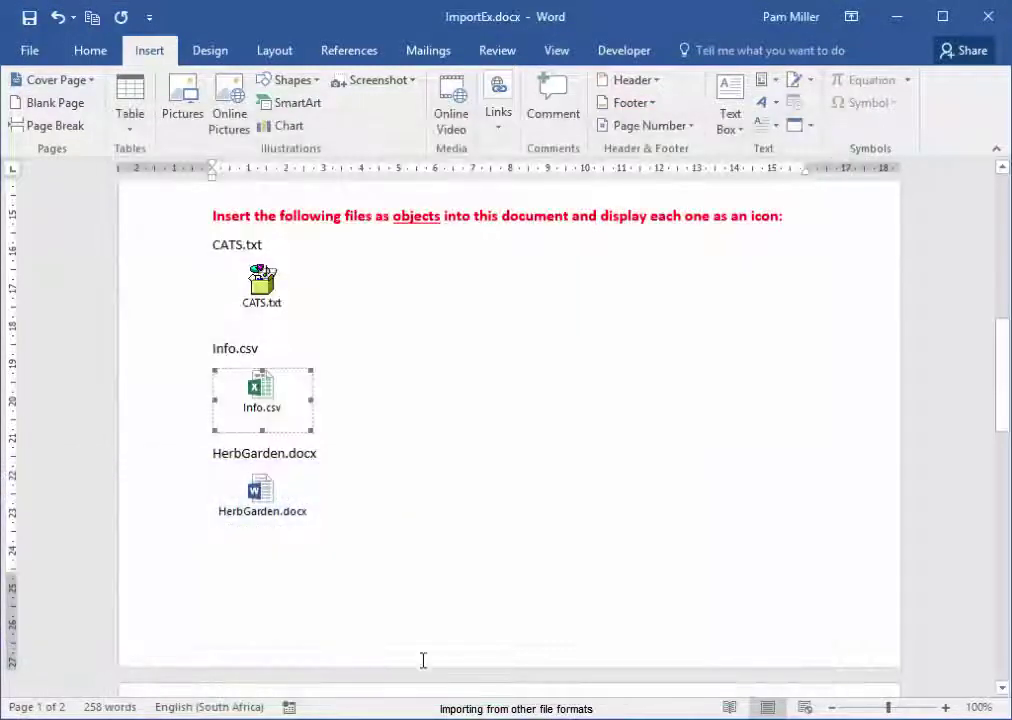
click(412, 540)
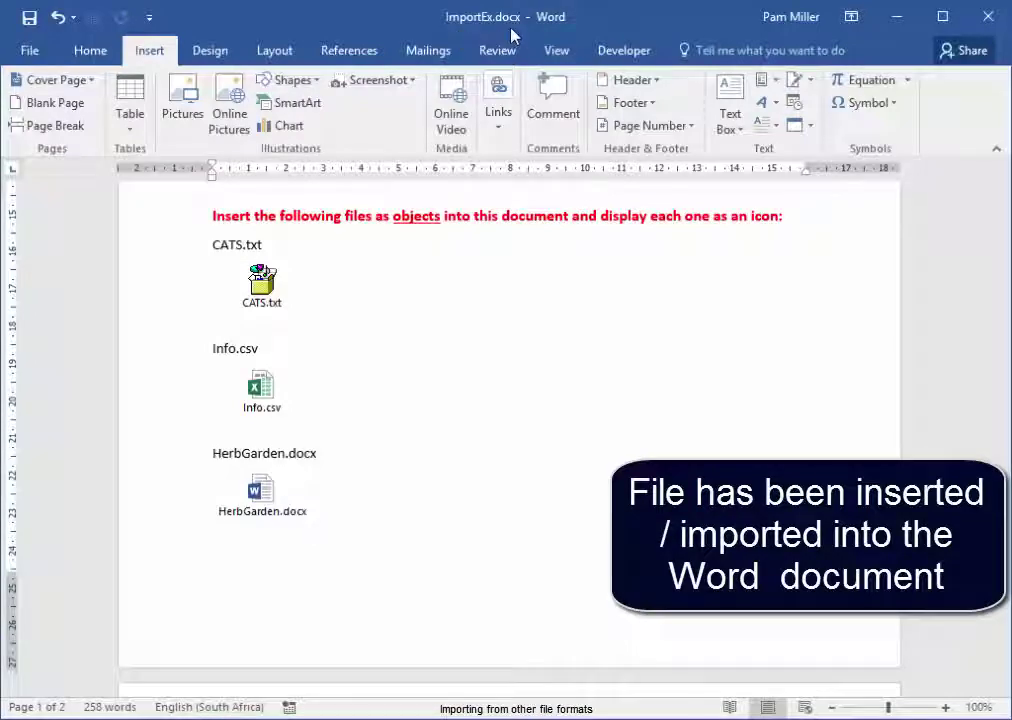
scroll(460, 444, down, 6)
click(349, 537)
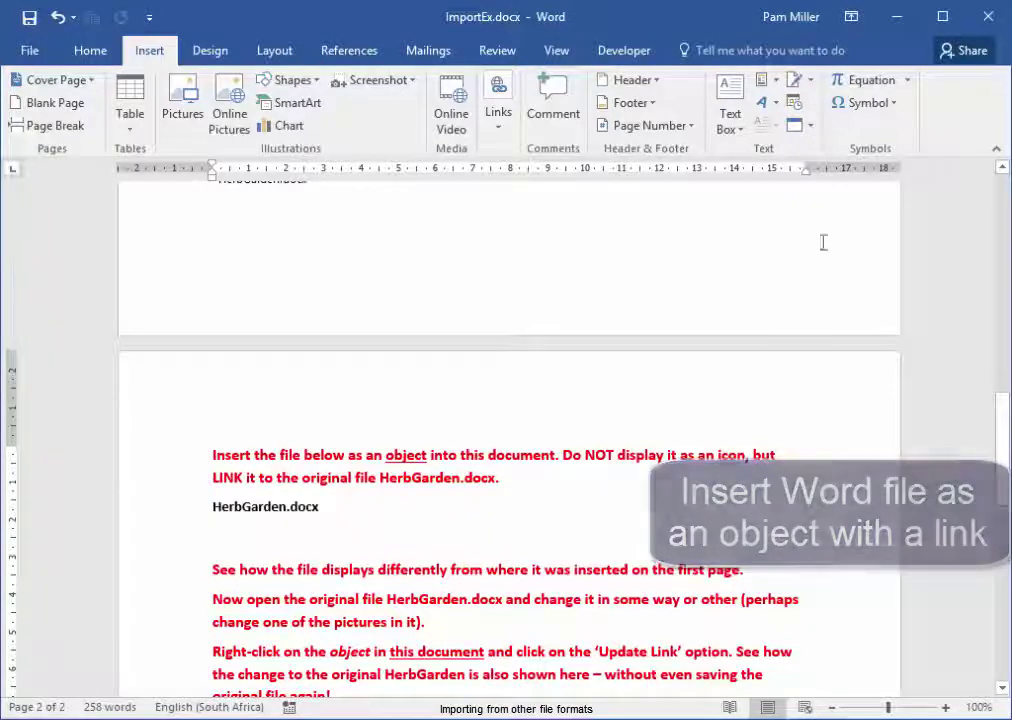
Insert HerbGarden.docx from file as an object linked to the original file, not as an icon.
click(812, 131)
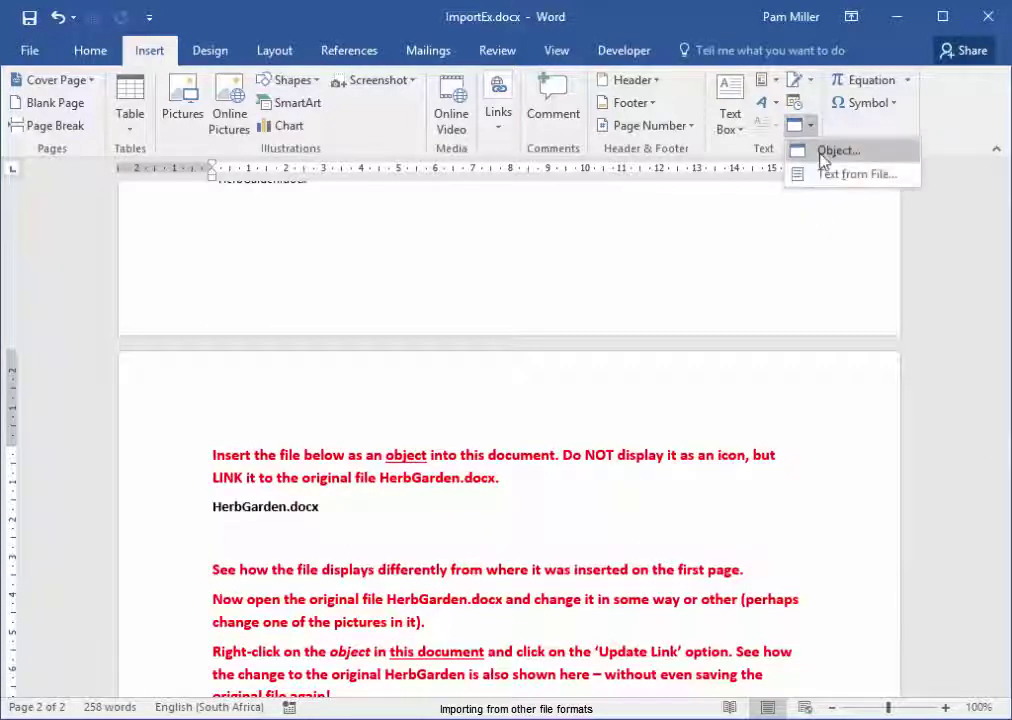
click(820, 150)
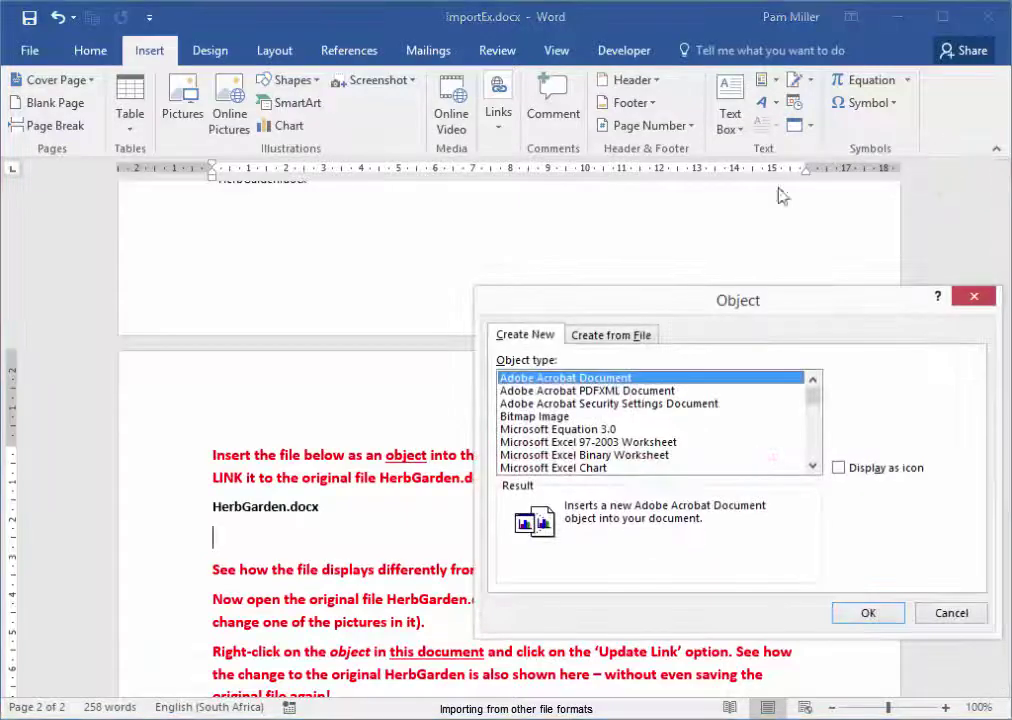
click(640, 340)
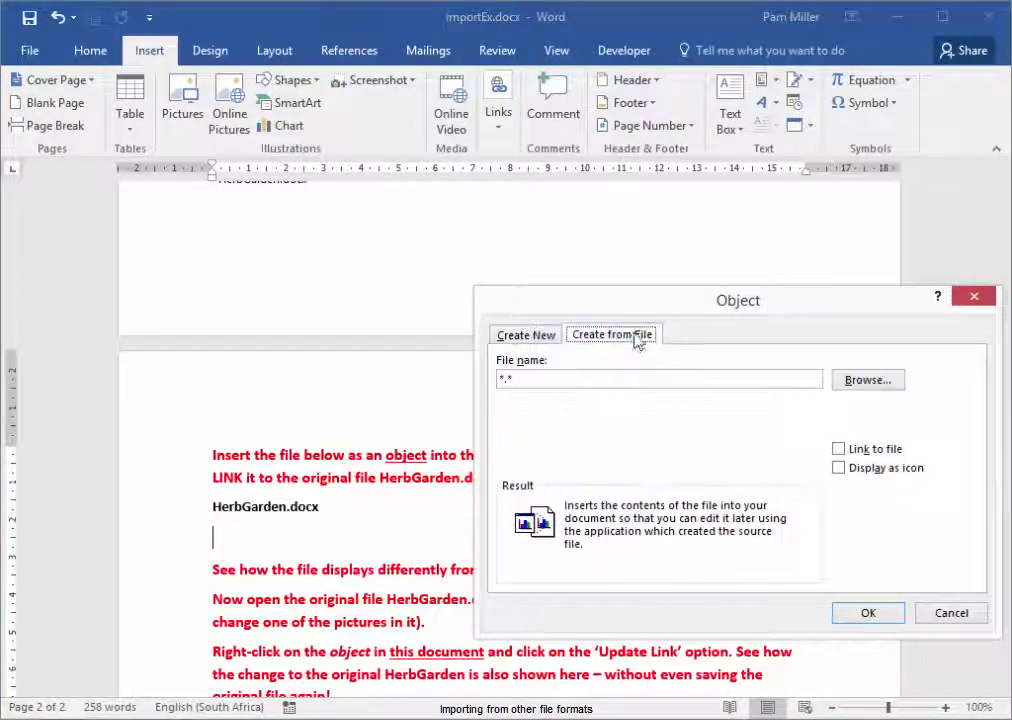
click(864, 383)
click(580, 498)
click(806, 653)
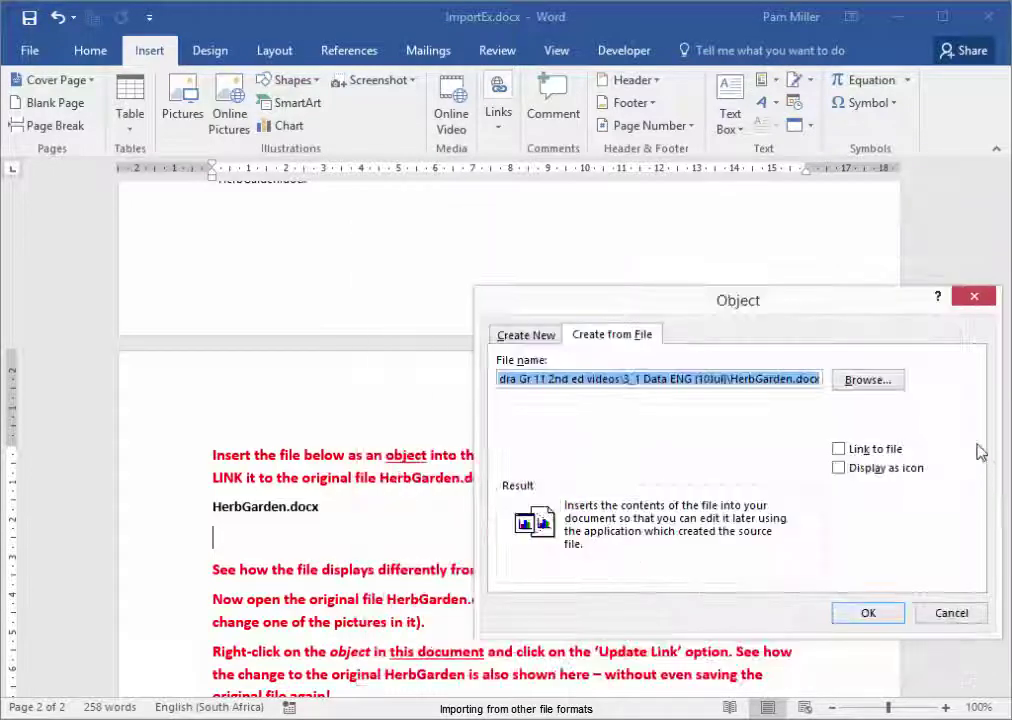
click(840, 449)
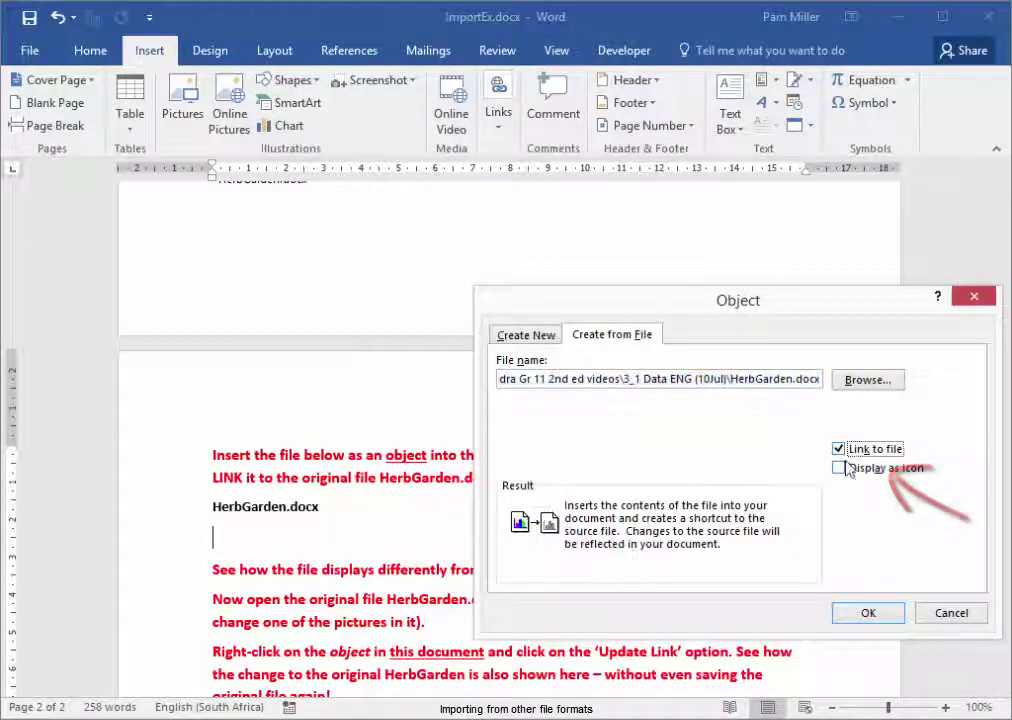
click(866, 614)
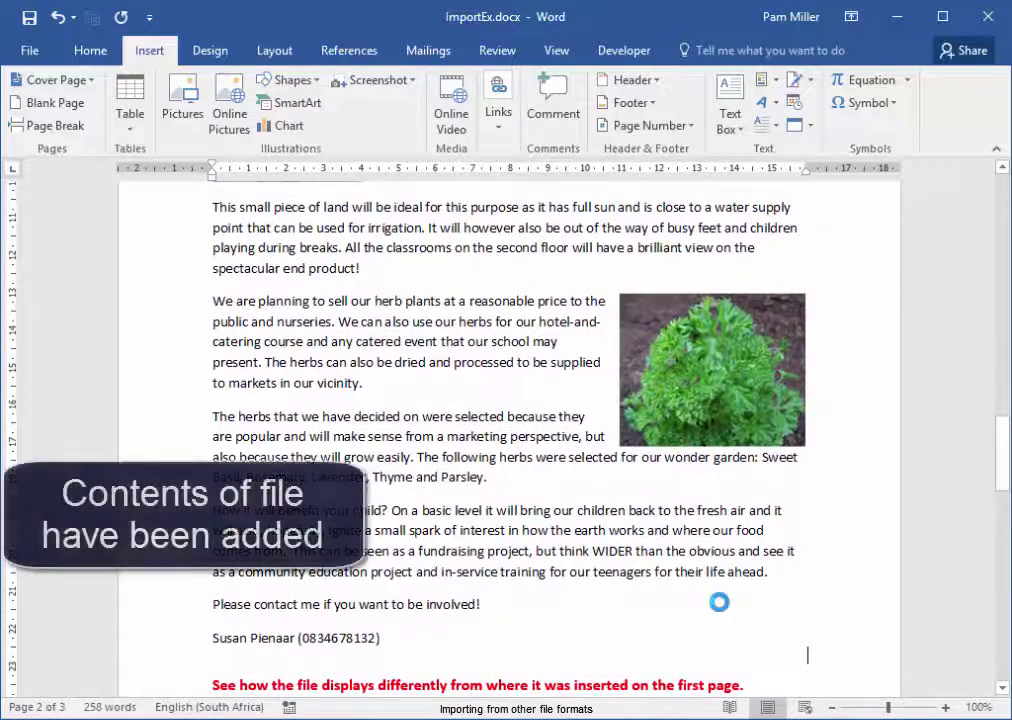
Open the original HerbGarden.docx from its File Explorer folder in its own Word window.
scroll(718, 601, up, 5)
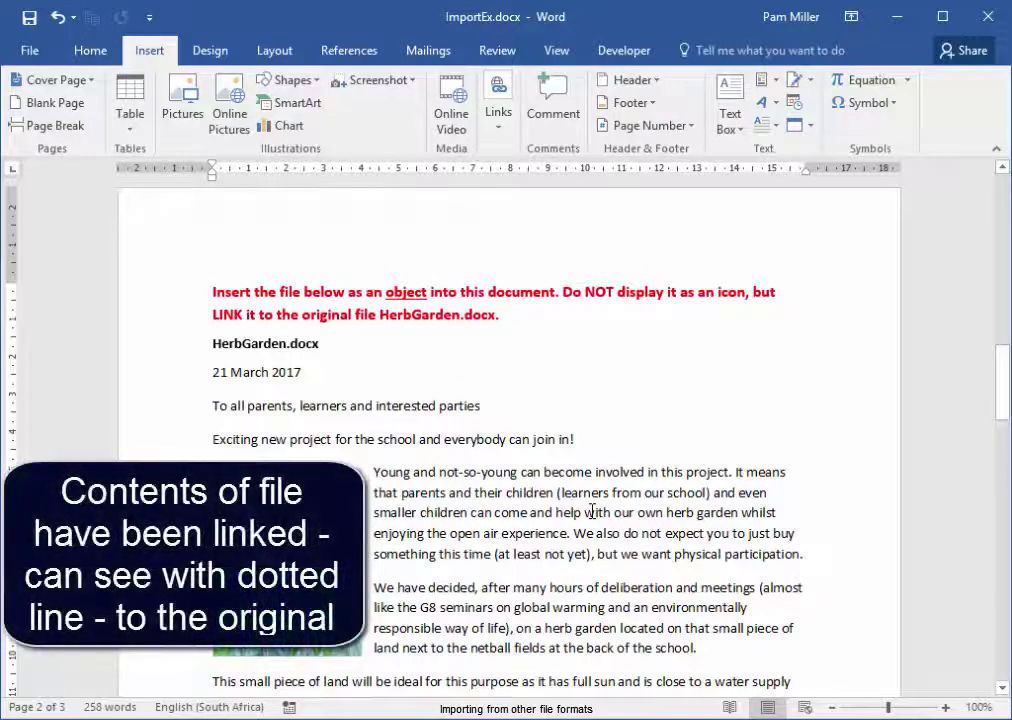
click(380, 455)
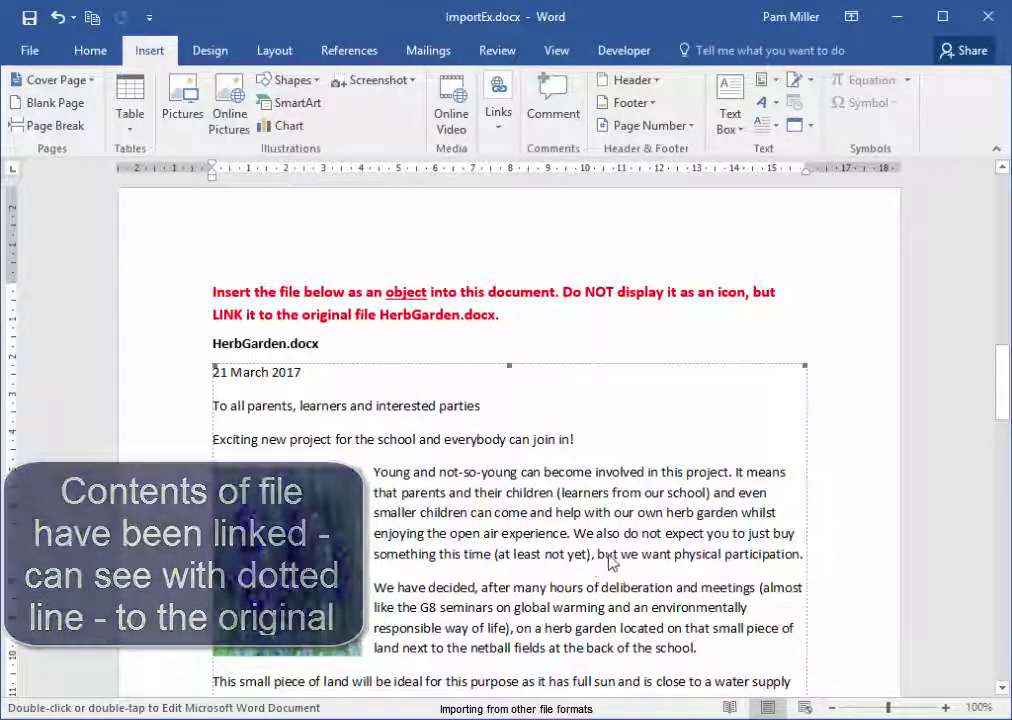
scroll(720, 590, down, 8)
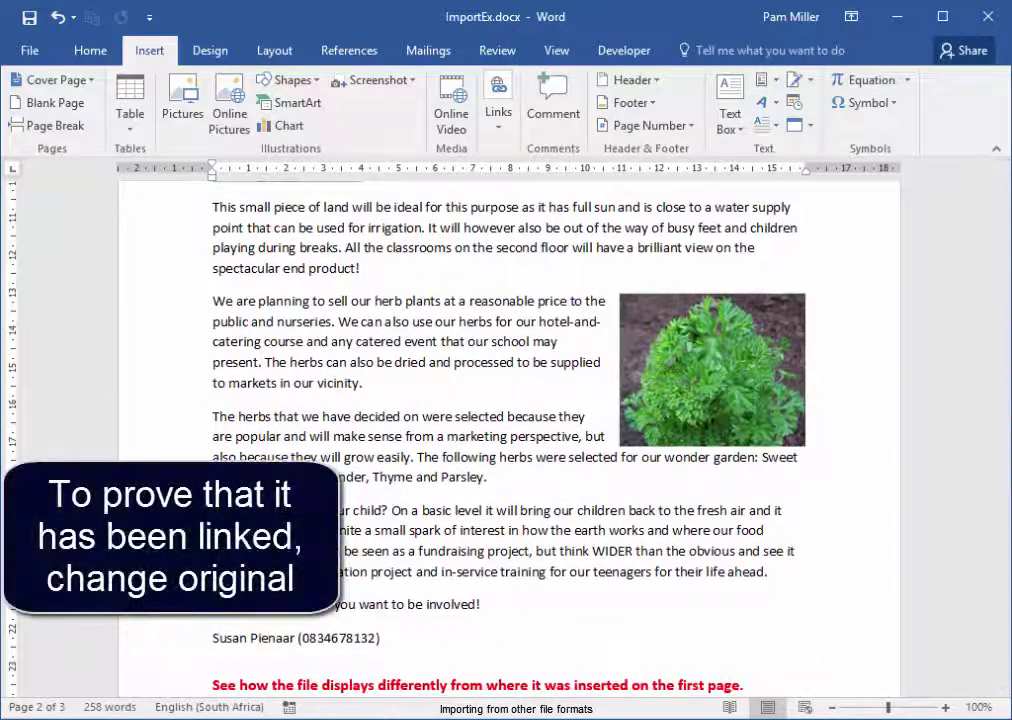
click(186, 652)
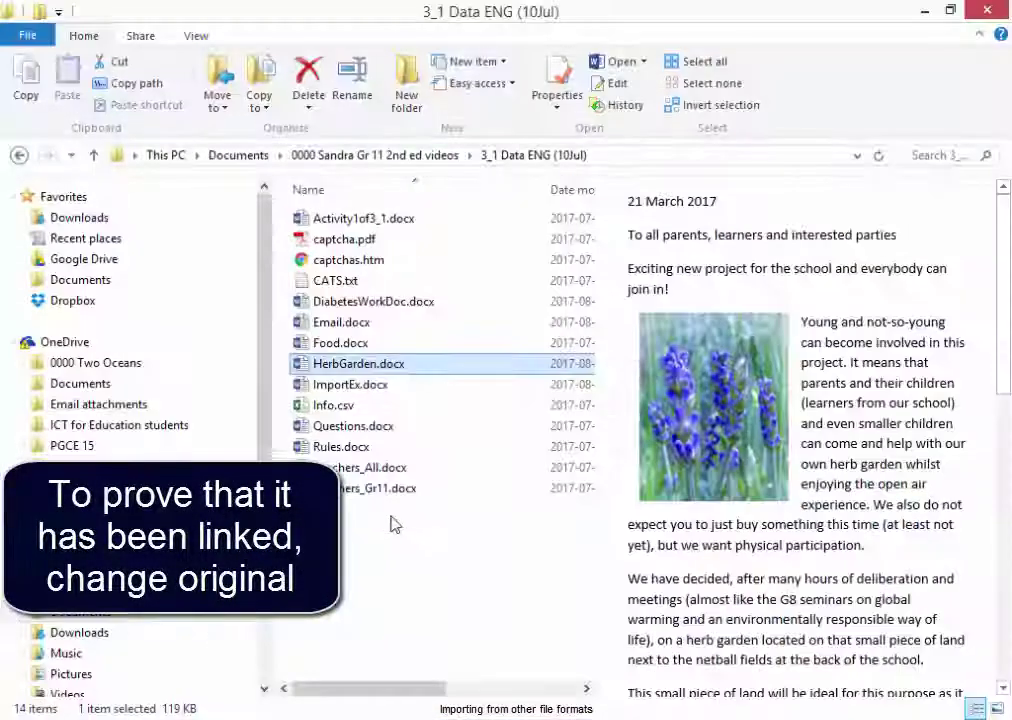
double_click(383, 368)
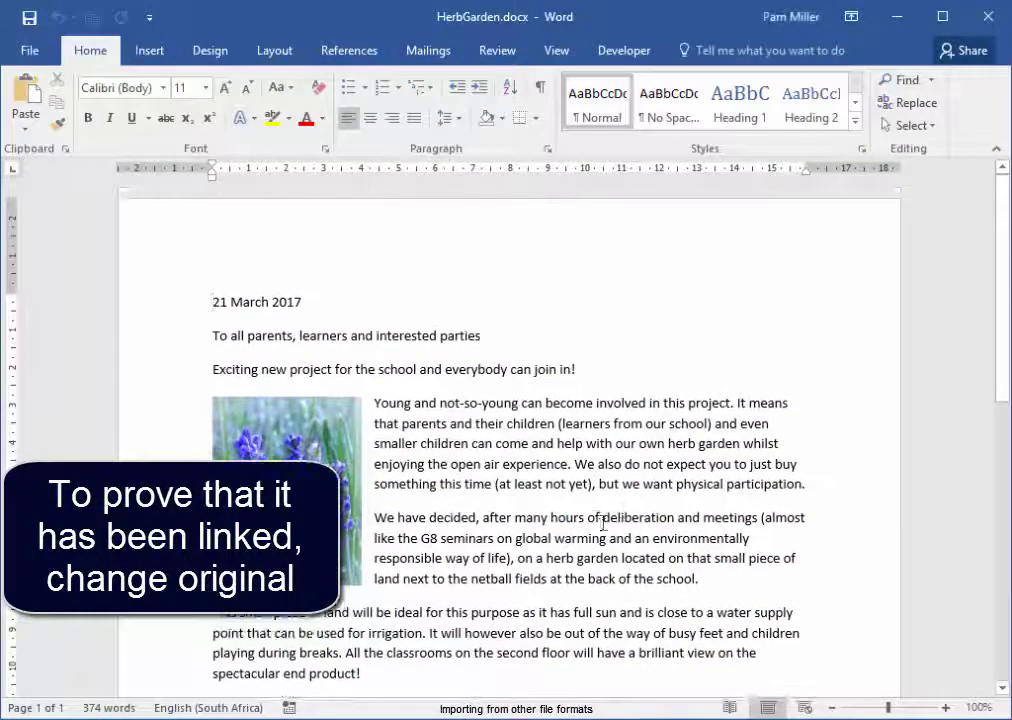
Highlight the date and greeting lines of HerbGarden.docx in yellow, then return to ImportEx.docx.
drag(482, 336, 212, 301)
click(270, 128)
click(600, 298)
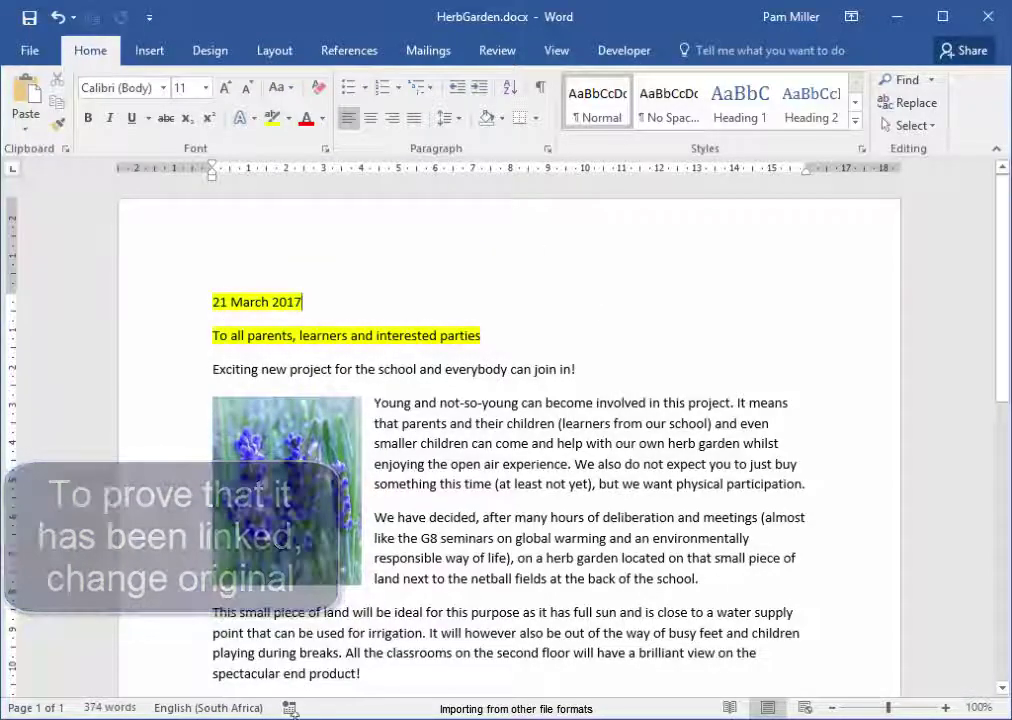
mouse_move(340, 719)
click(201, 672)
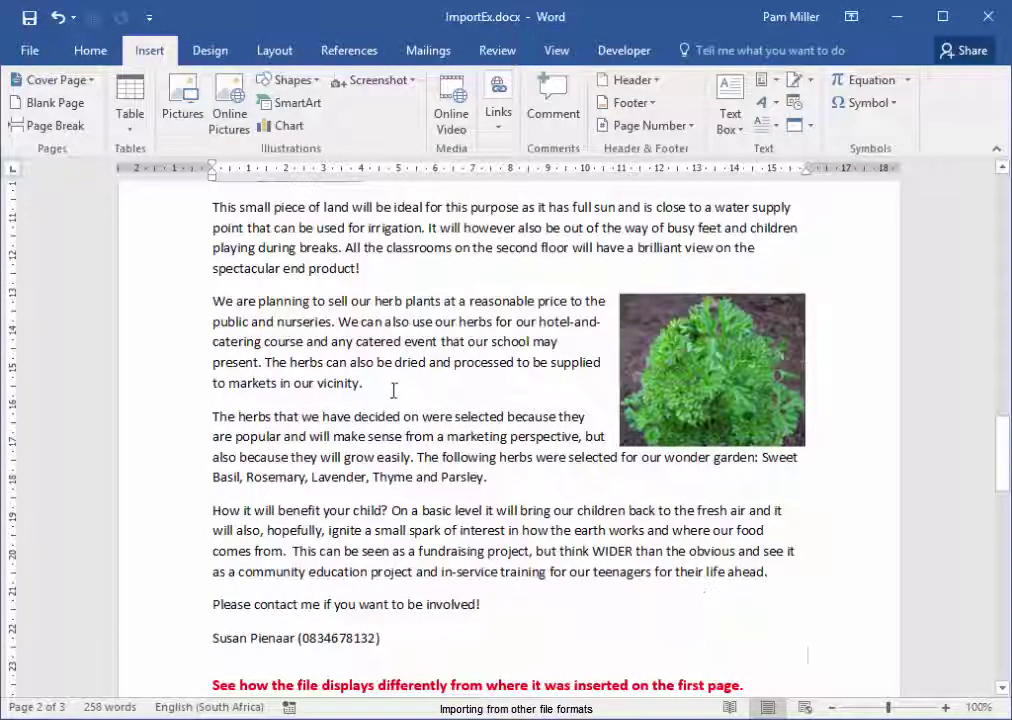
Update the link on the HerbGarden object so it shows the yellow-highlighted date and greeting.
click(515, 517)
scroll(524, 520, up, 5)
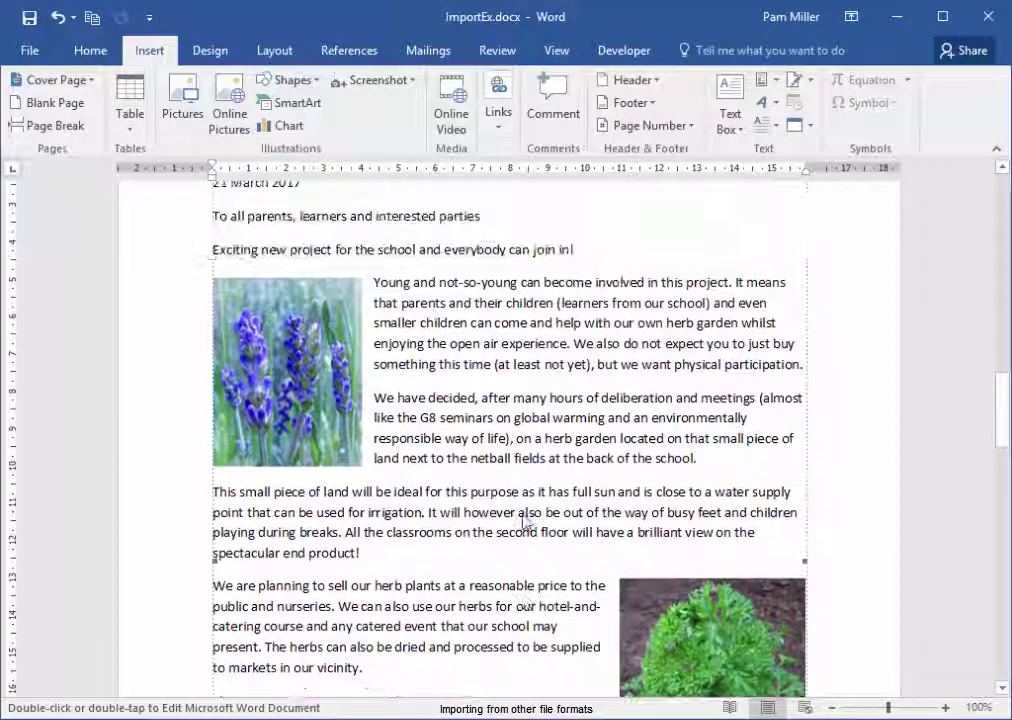
scroll(524, 518, up, 3)
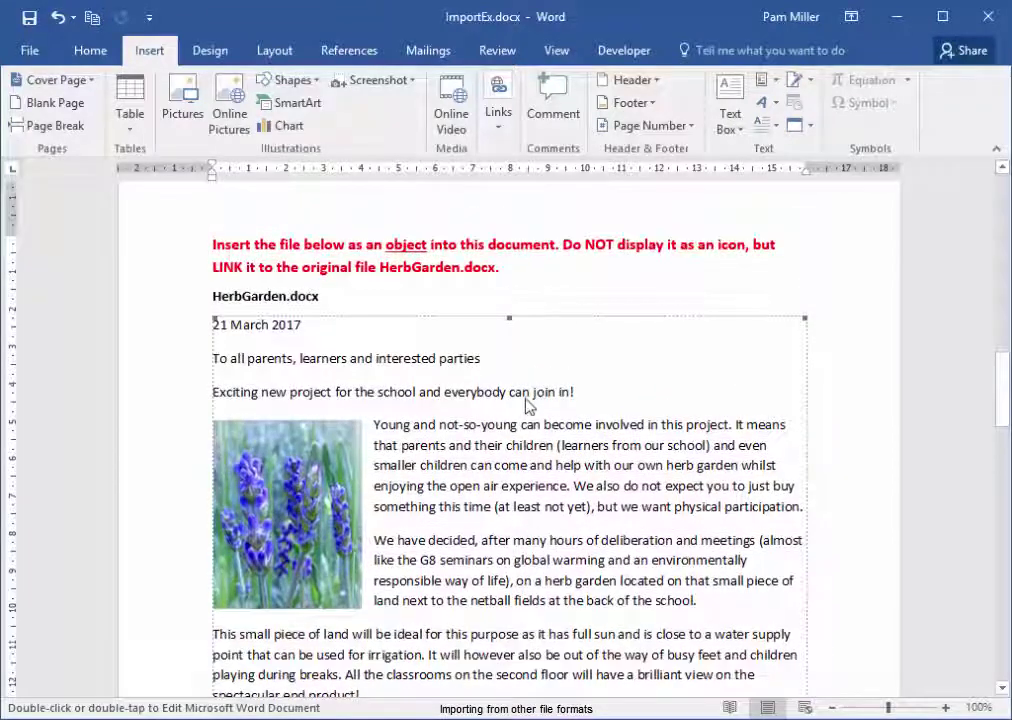
right_click(537, 453)
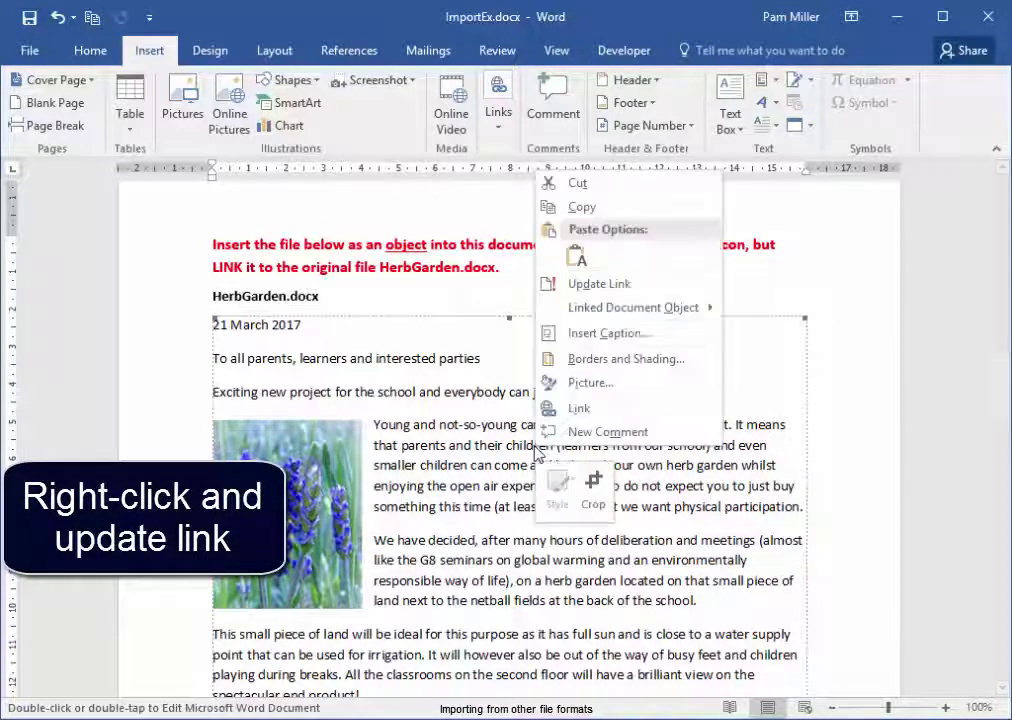
click(621, 285)
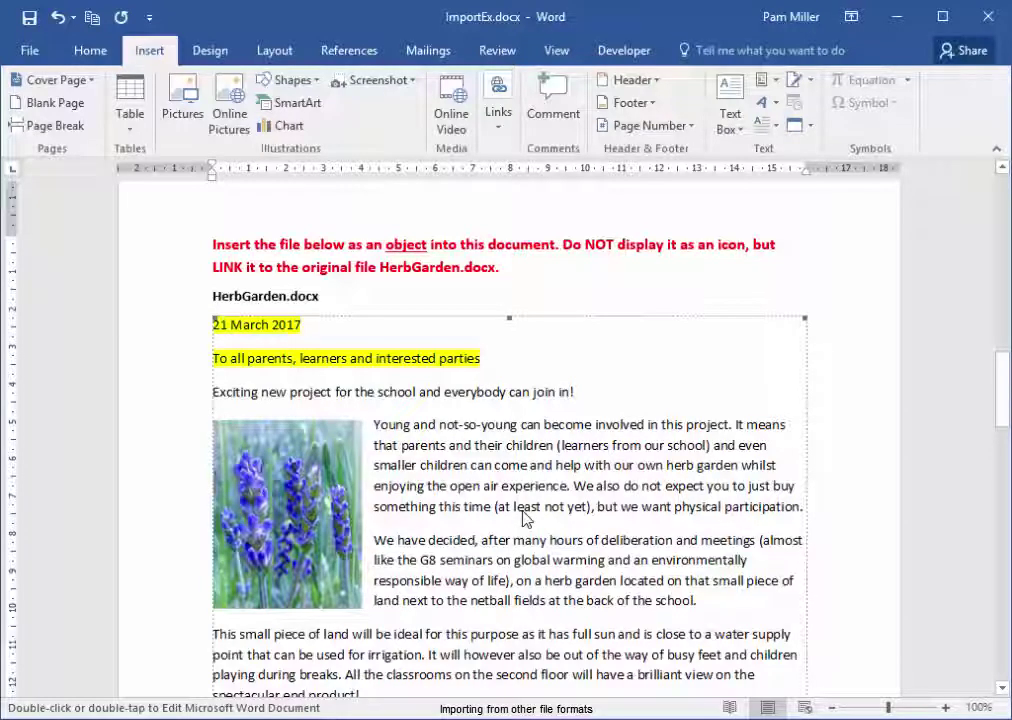
scroll(525, 518, up, 10)
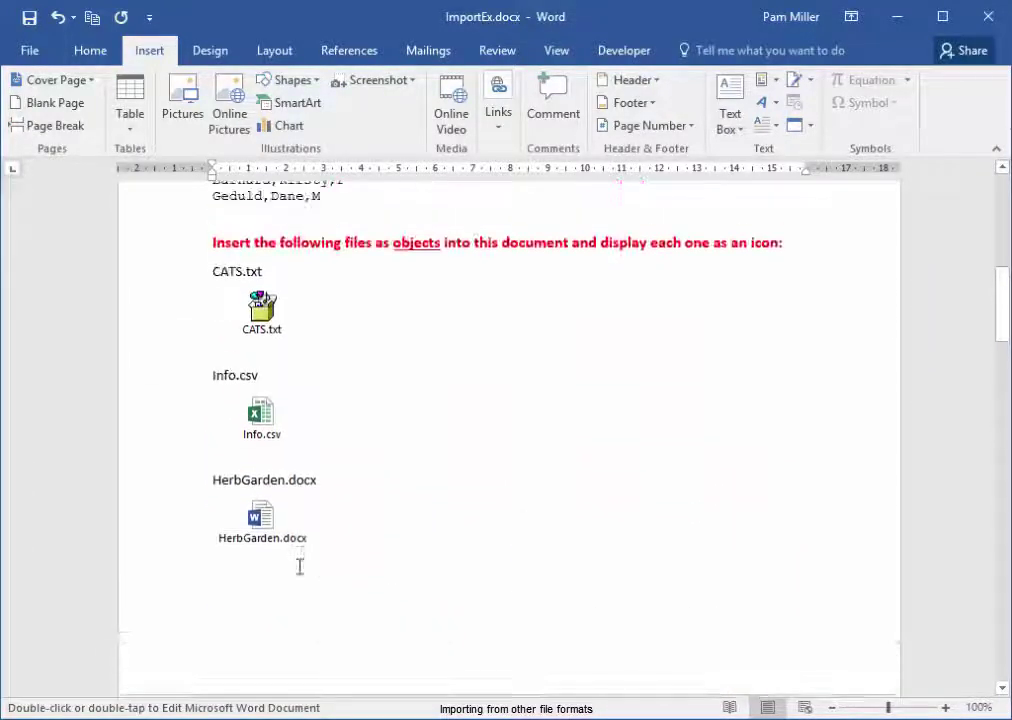
Open the icon-embedded HerbGarden.docx copy, then return to ImportEx.docx to review the linked letter's highlights.
double_click(260, 520)
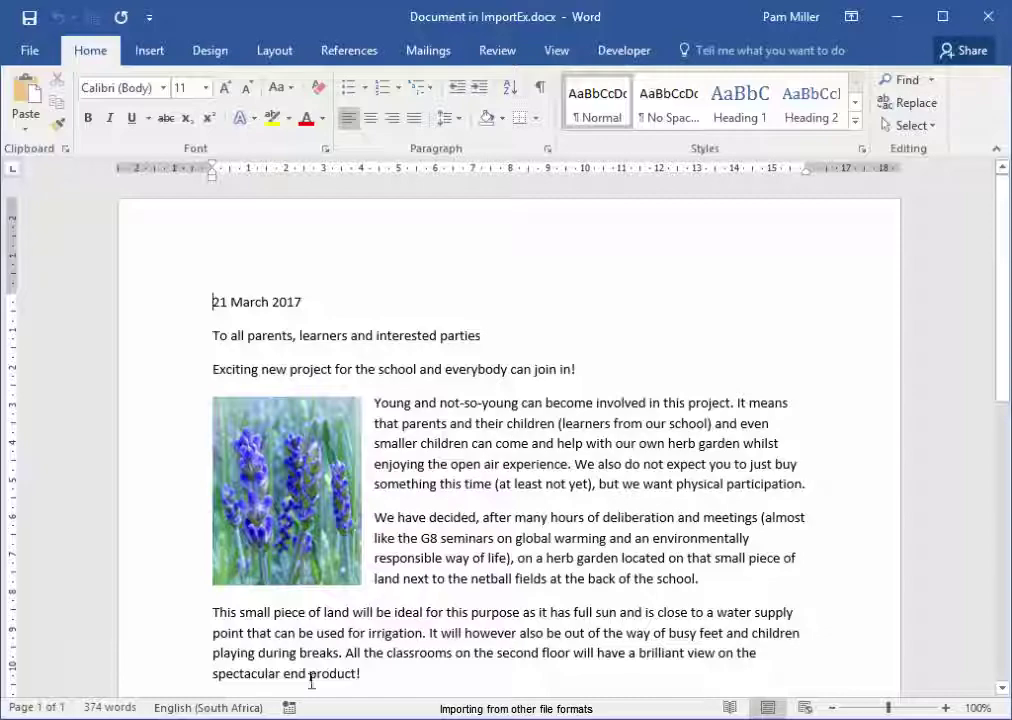
click(233, 663)
scroll(350, 585, up, 8)
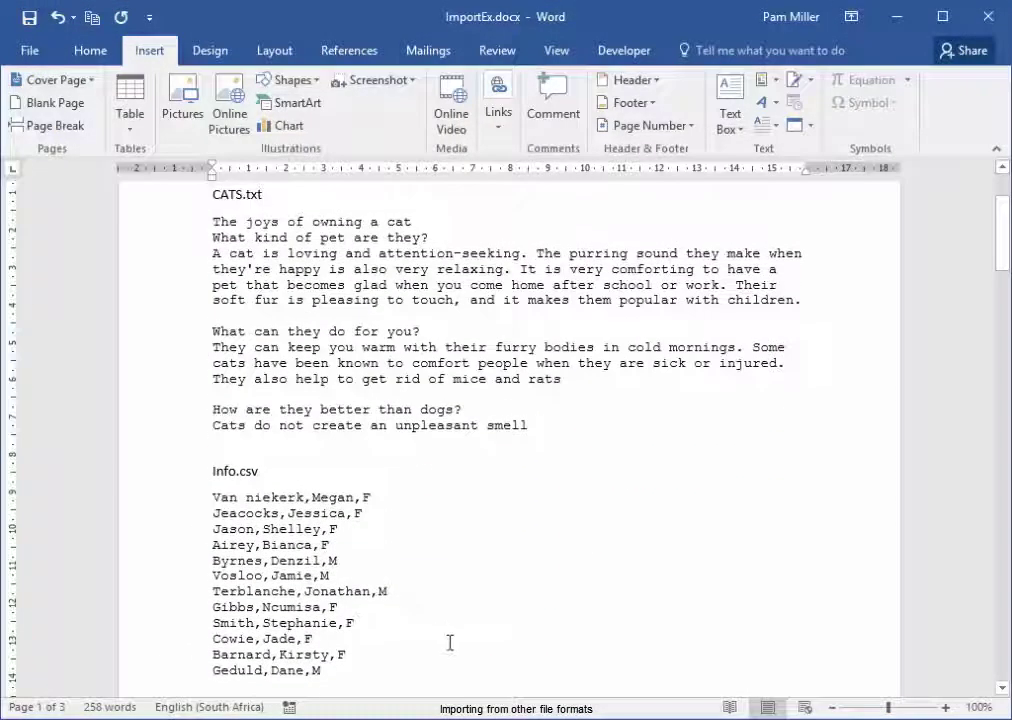
scroll(450, 640, down, 6)
scroll(452, 636, down, 5)
scroll(455, 632, down, 5)
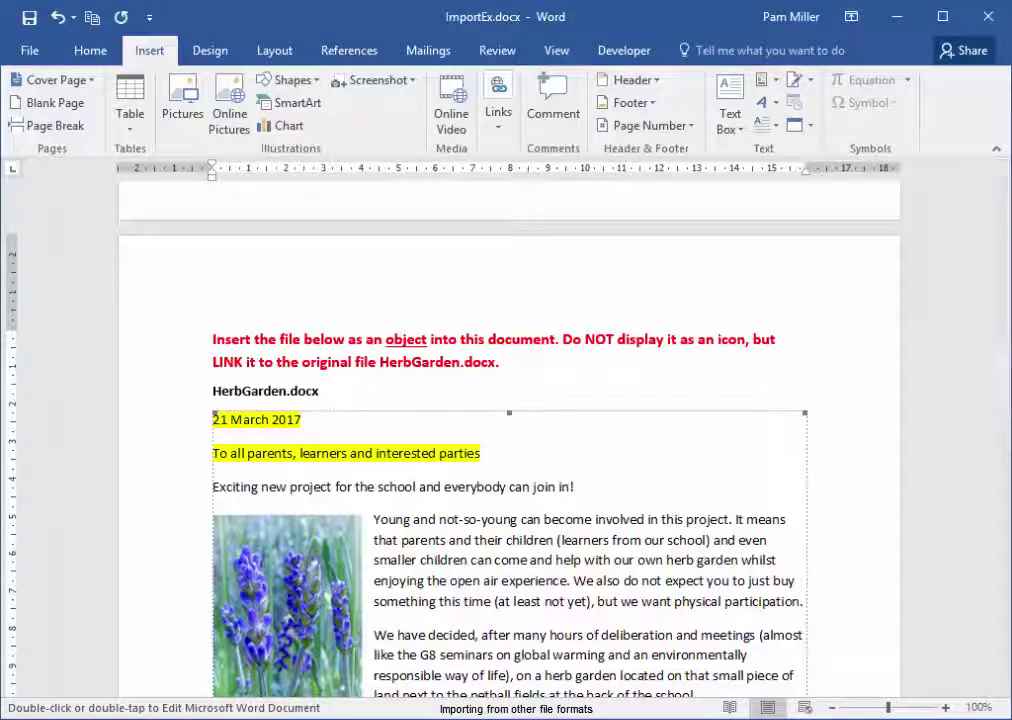
Bring the original HerbGarden.docx window forward to compare, then switch back to ImportEx.docx.
mouse_move(350, 710)
click(587, 628)
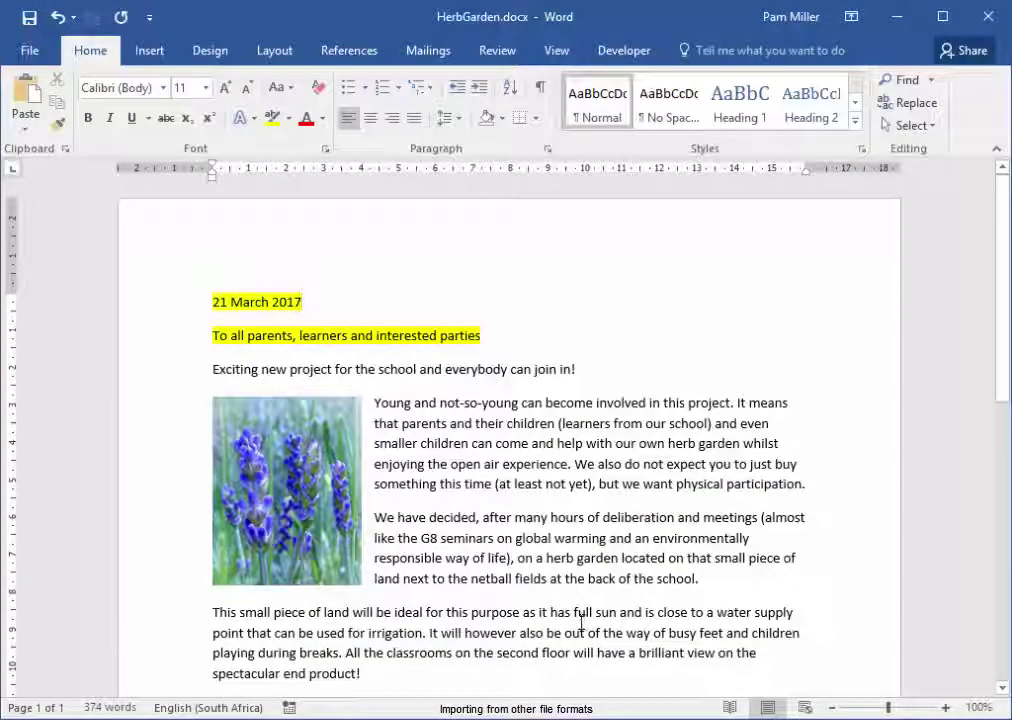
mouse_move(242, 707)
click(181, 671)
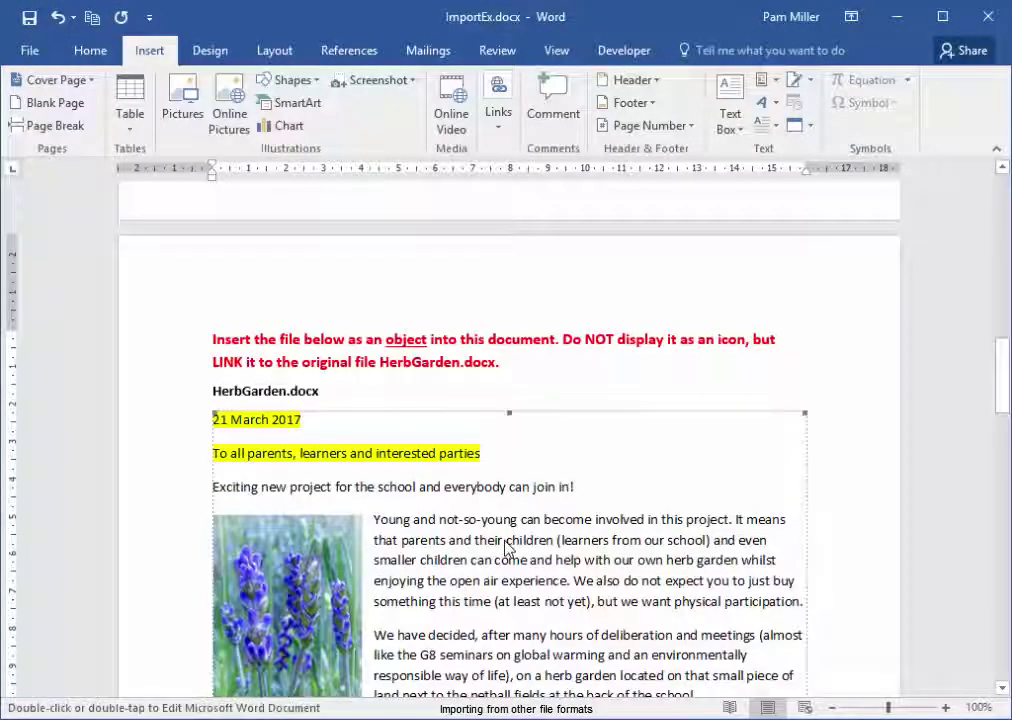
click(551, 378)
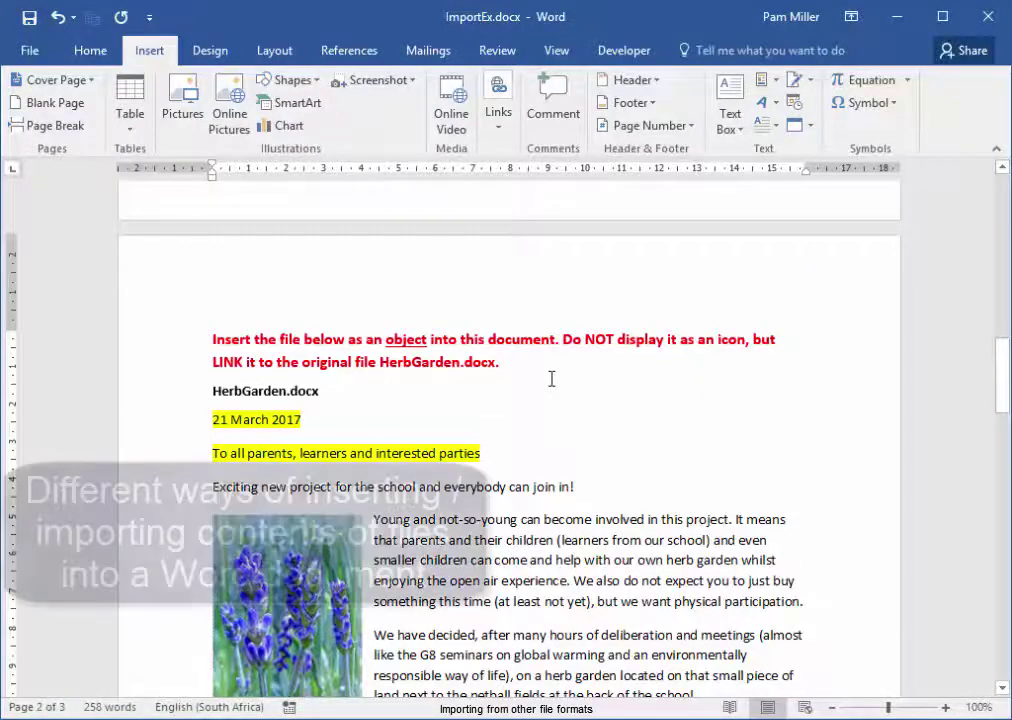
scroll(551, 378, up, 5)
scroll(551, 378, up, 14)
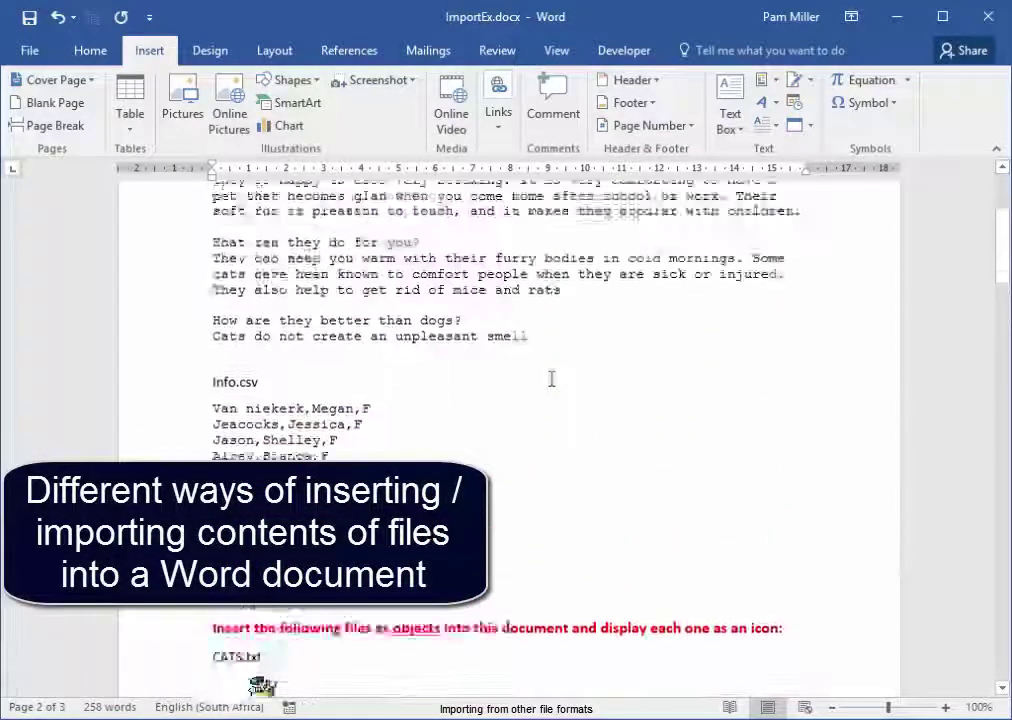
scroll(551, 378, up, 1)
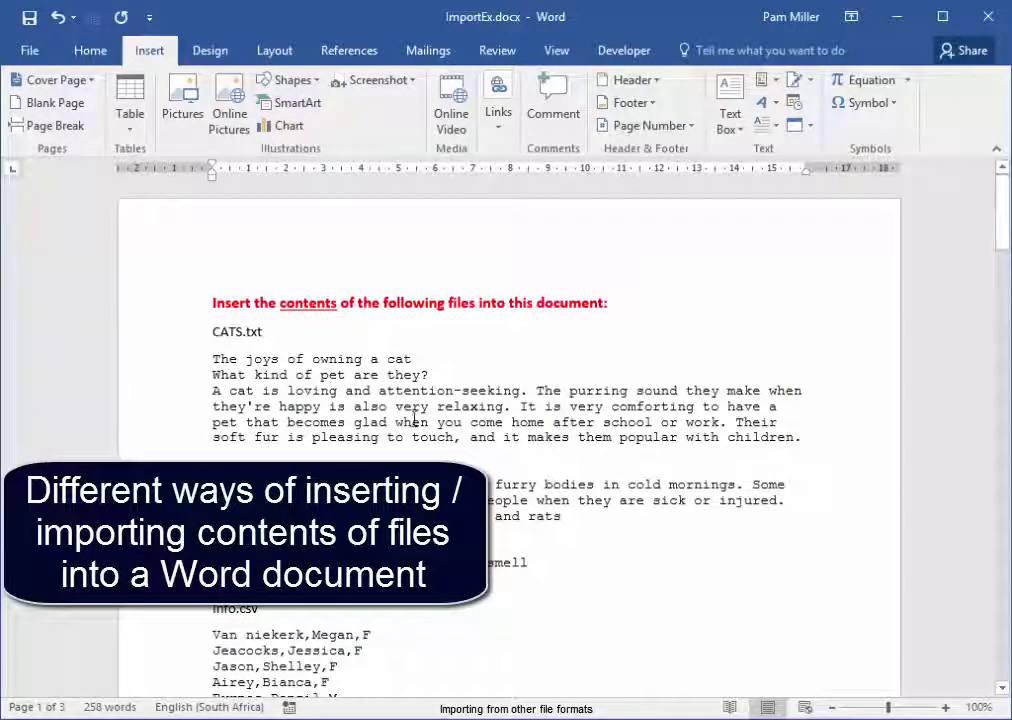
scroll(407, 451, down, 9)
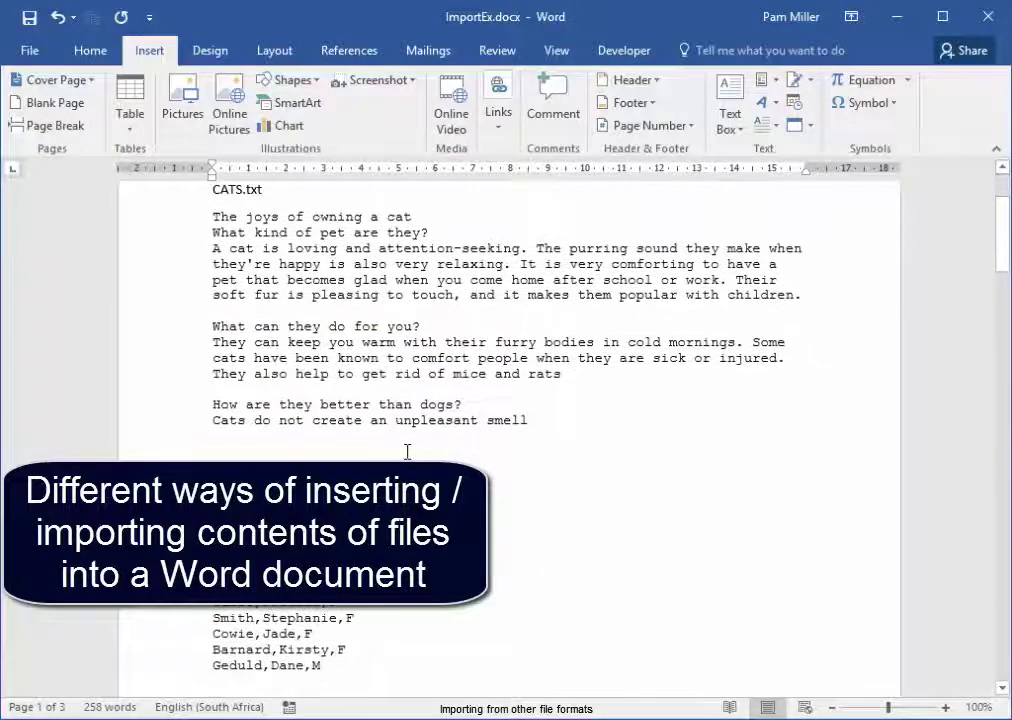
scroll(407, 451, down, 2)
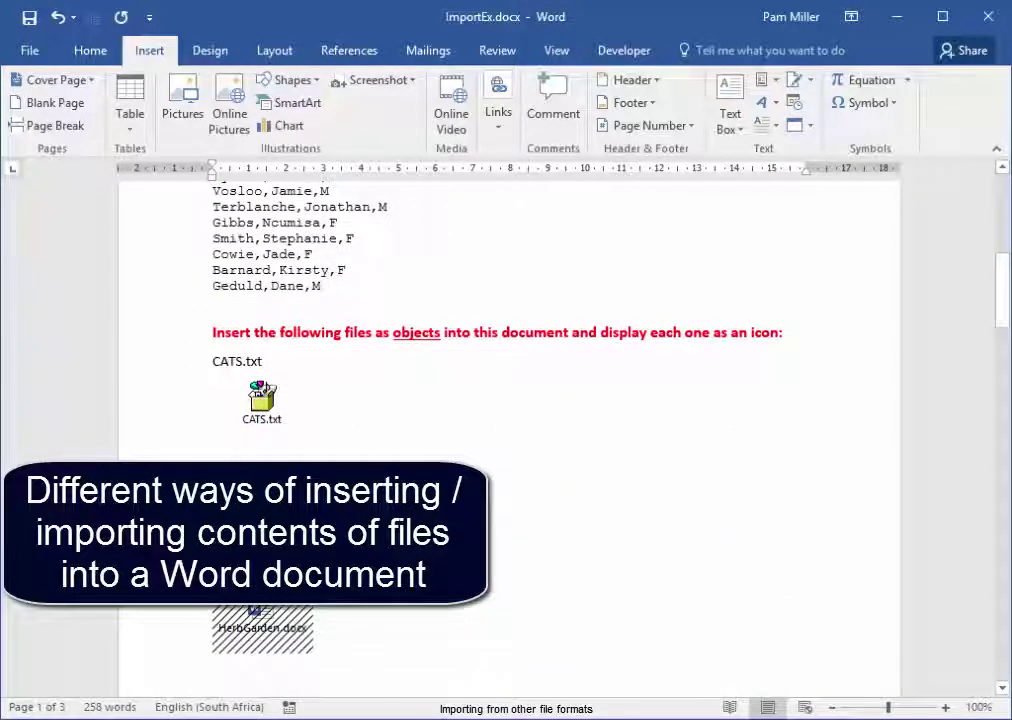
scroll(350, 433, down, 3)
scroll(430, 505, down, 7)
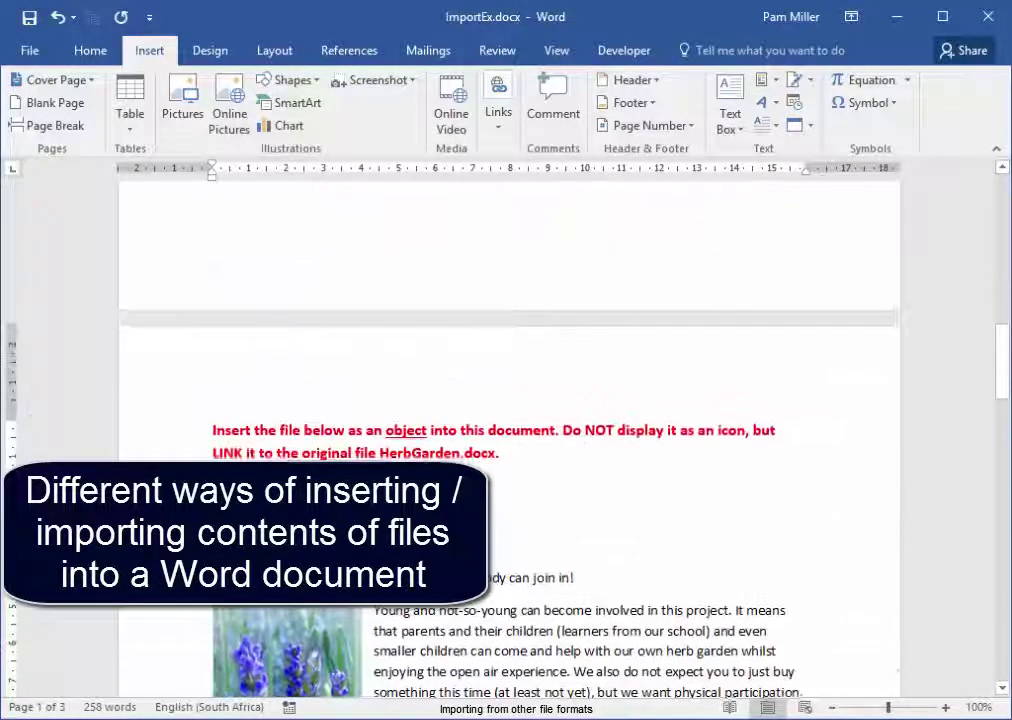
scroll(546, 645, down, 2)
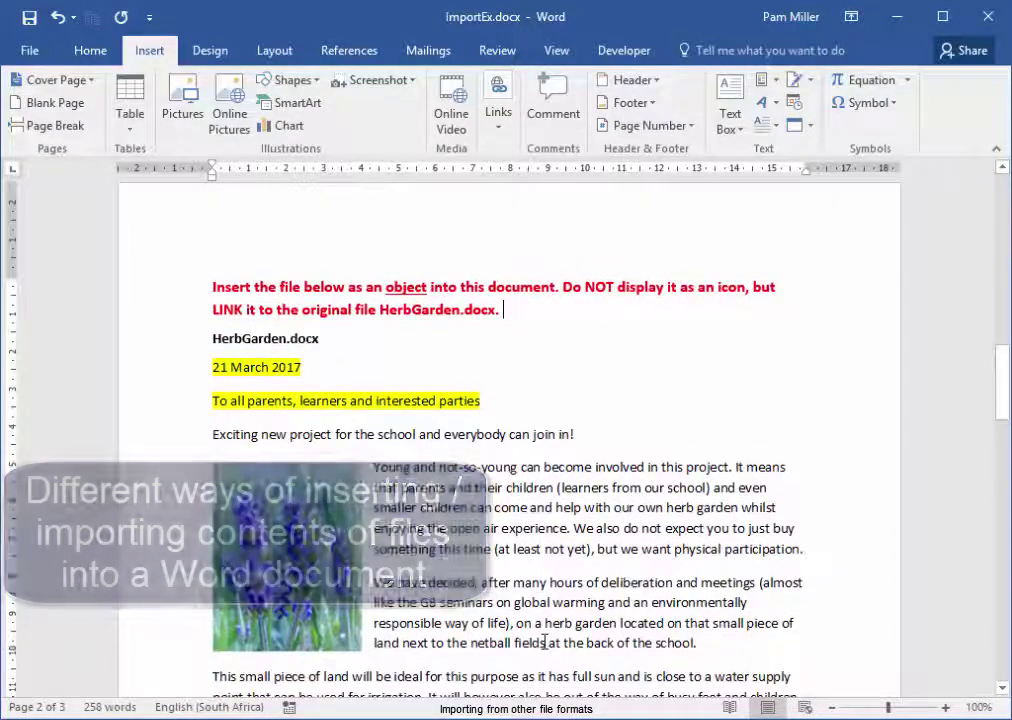